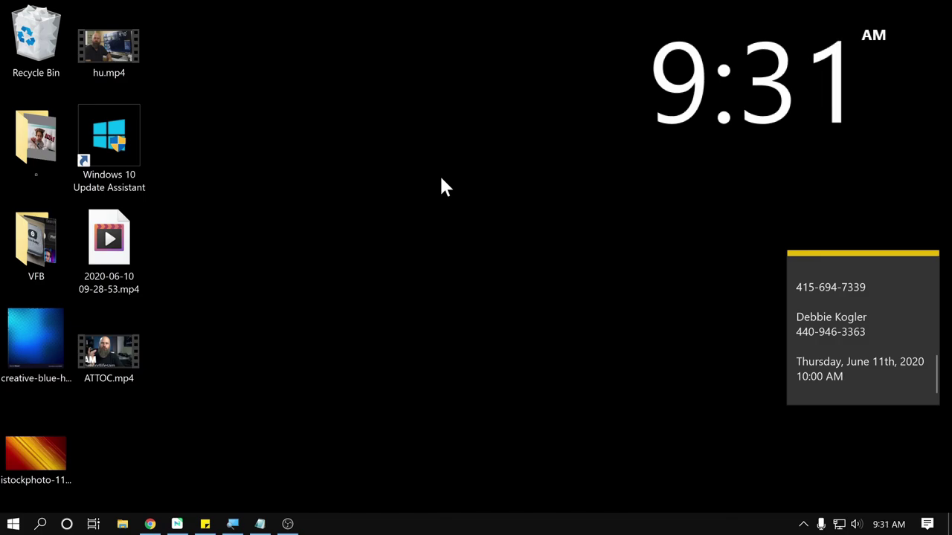
# Open the Ease of Access display options in Windows Settings
pyautogui.press('super')
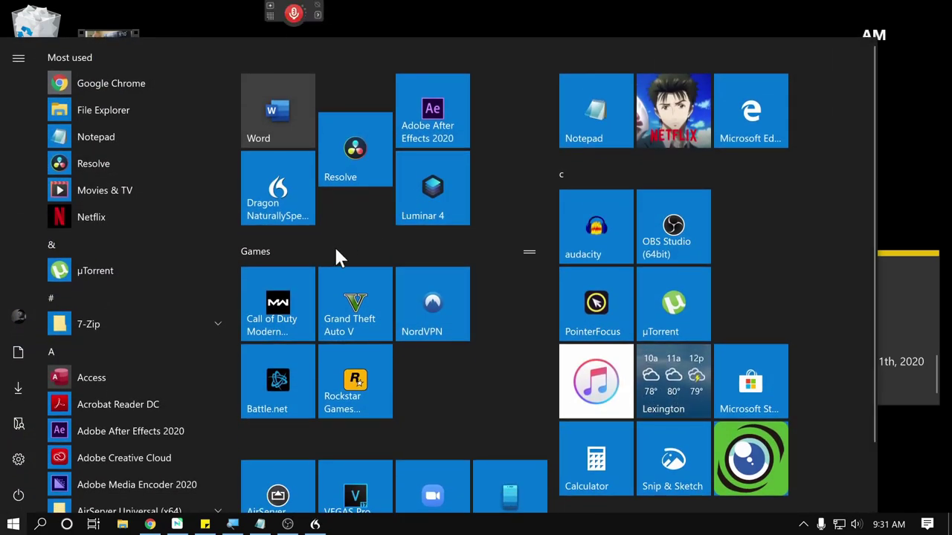
pyautogui.click(18, 458)
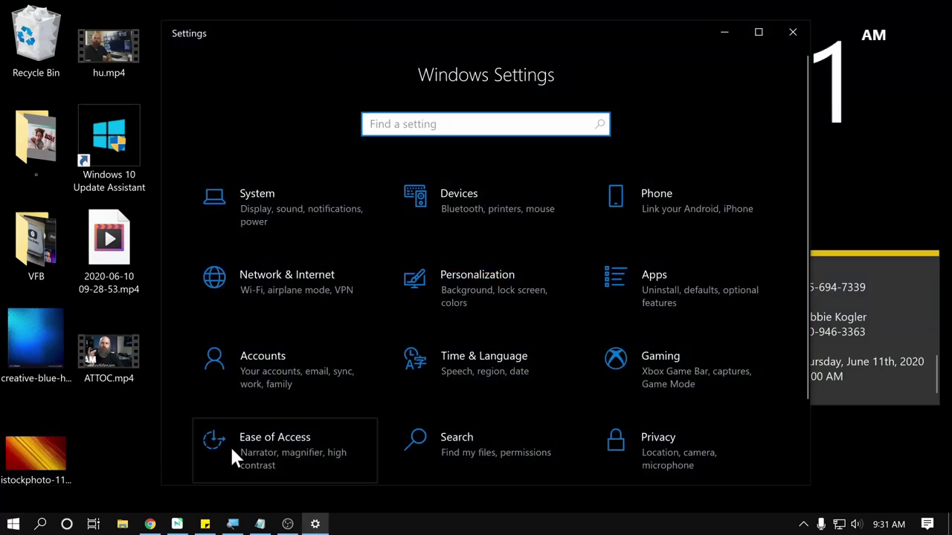
pyautogui.scroll(-3, 258, 452)
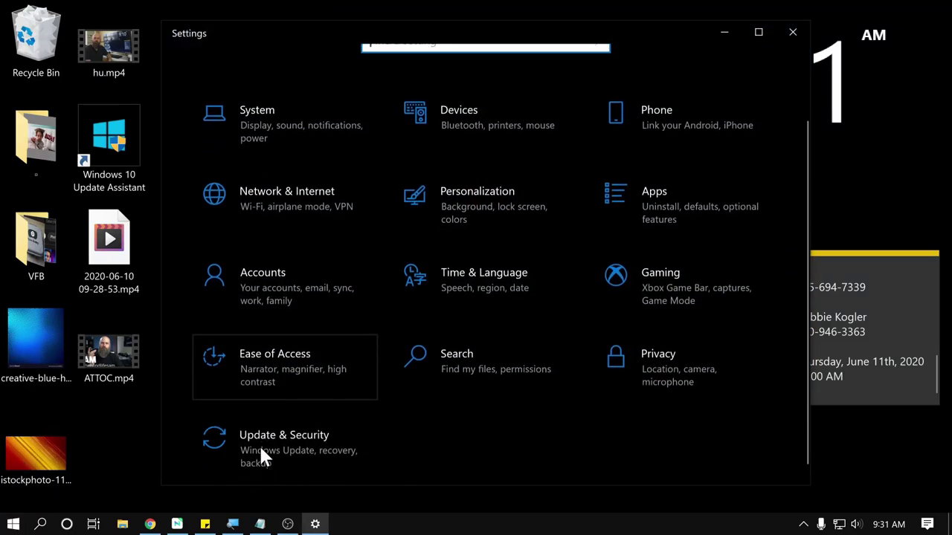
pyautogui.click(256, 350)
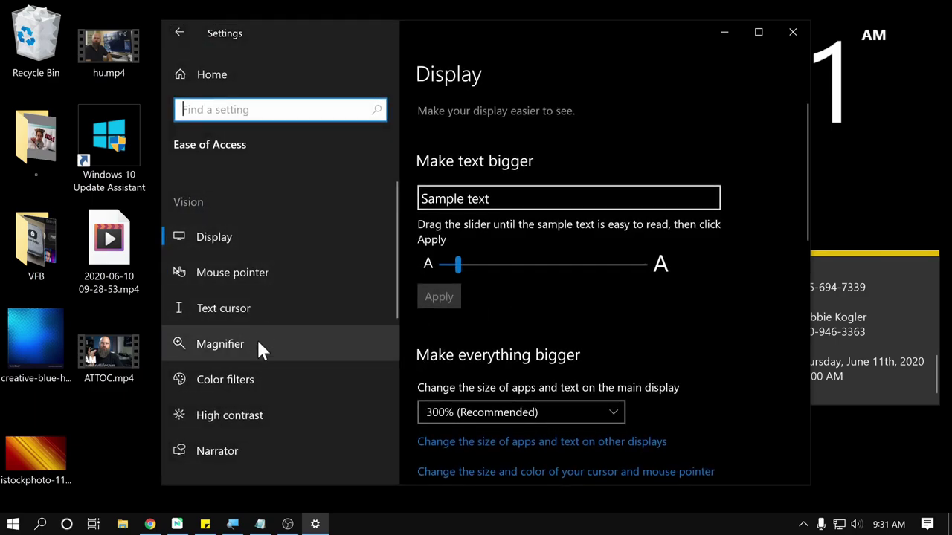
# Set the text size under Make text bigger to its maximum and apply it
pyautogui.scroll(-3, 260, 289)
pyautogui.scroll(-5, 260, 290)
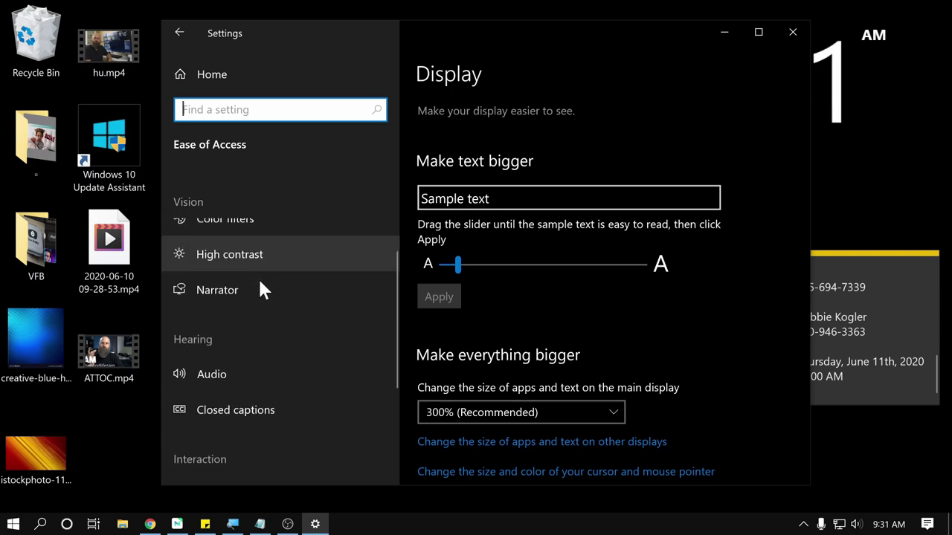
pyautogui.scroll(8, 260, 288)
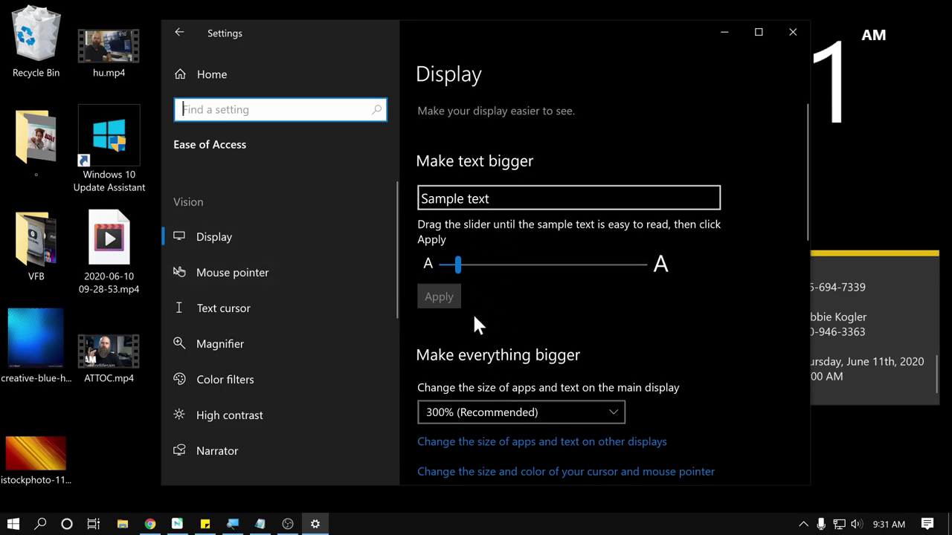
pyautogui.scroll(-10, 489, 303)
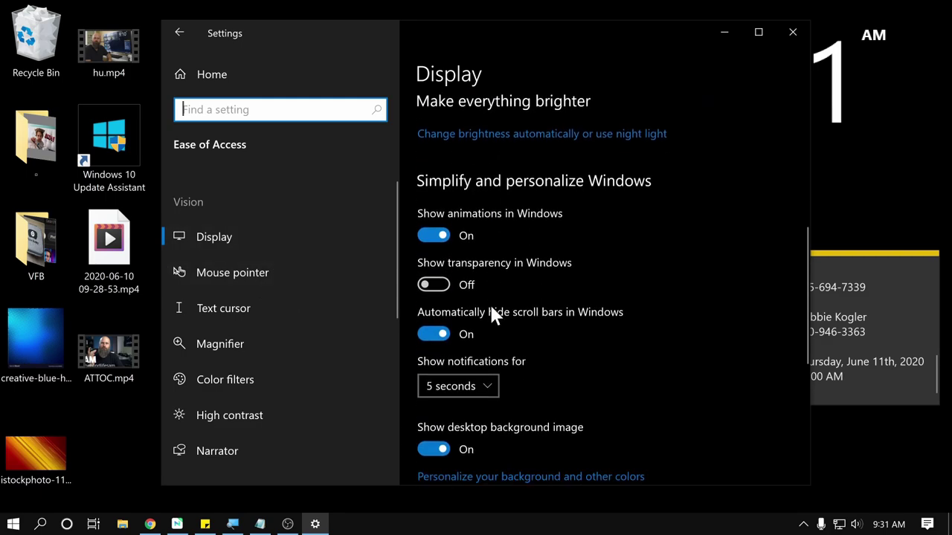
pyautogui.scroll(10, 489, 302)
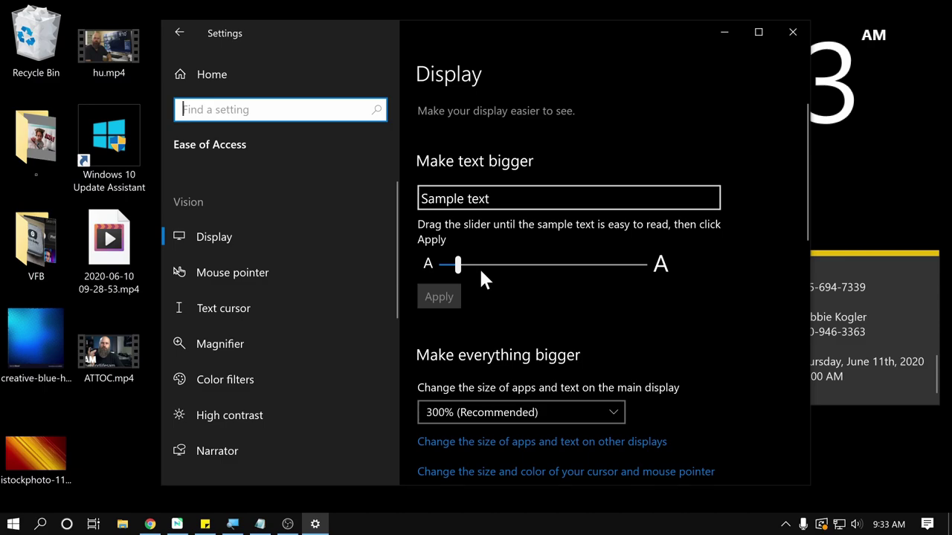
pyautogui.moveTo(460, 265); pyautogui.dragTo(654, 281)
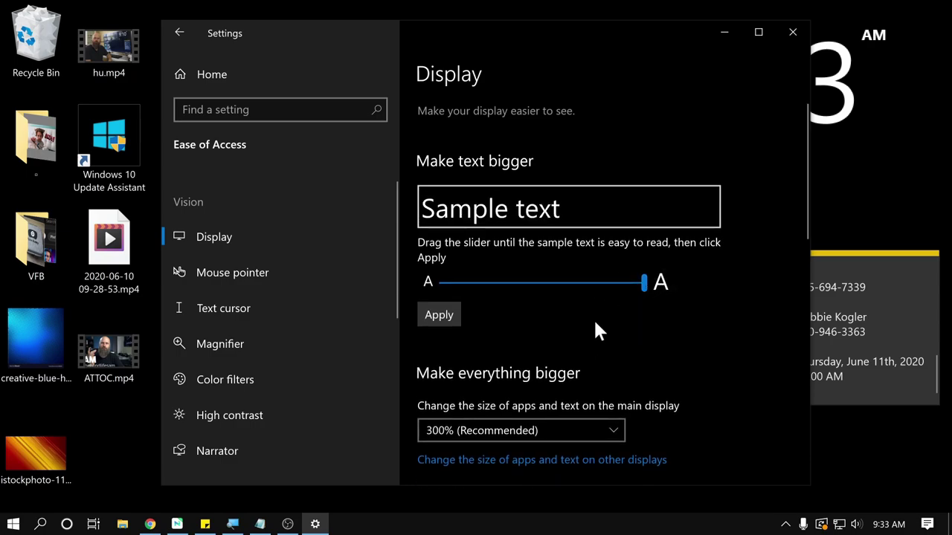
pyautogui.click(439, 315)
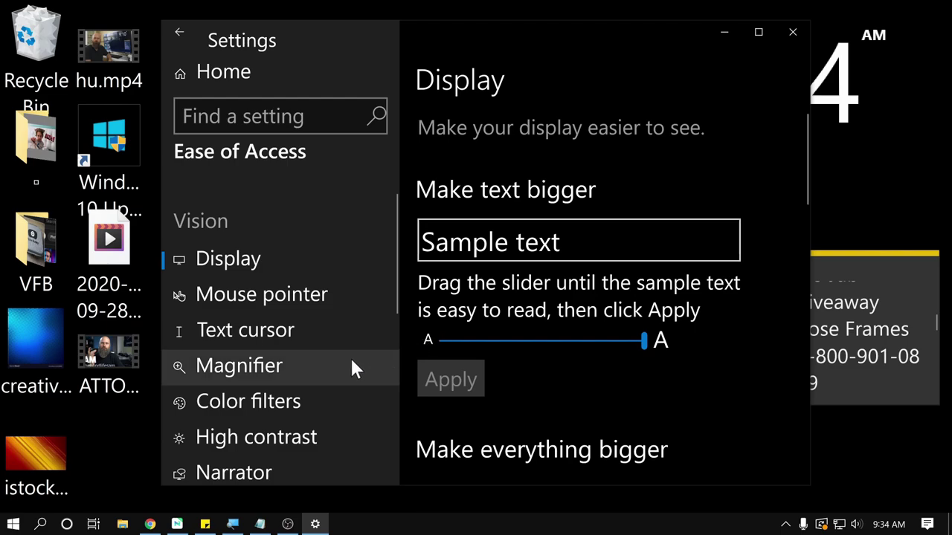
# Examine how the enlarged text looks across the Ease of Access categories and Display options, shifting the Settings window to see more of the desktop
pyautogui.scroll(-2, 349, 360)
pyautogui.scroll(-5, 303, 367)
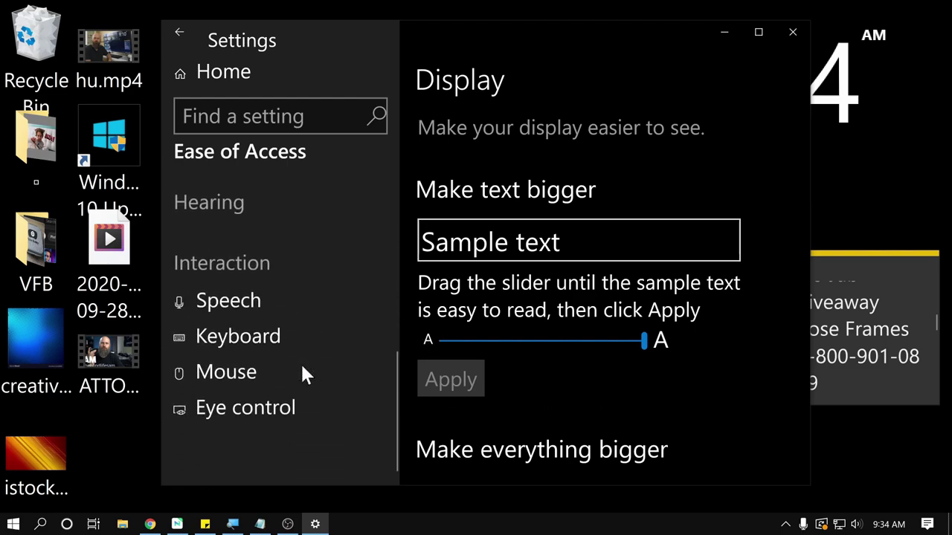
pyautogui.scroll(5, 303, 367)
pyautogui.scroll(-5, 518, 386)
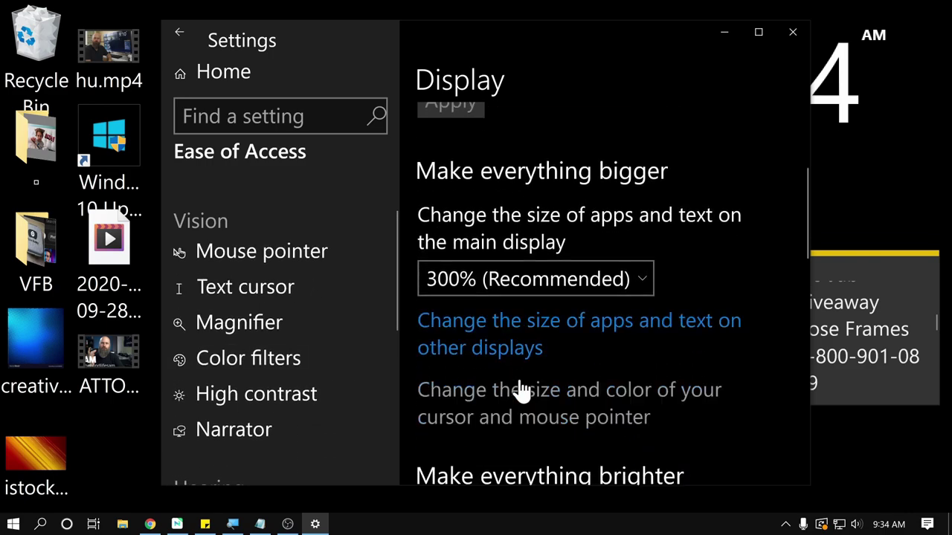
pyautogui.scroll(5, 520, 388)
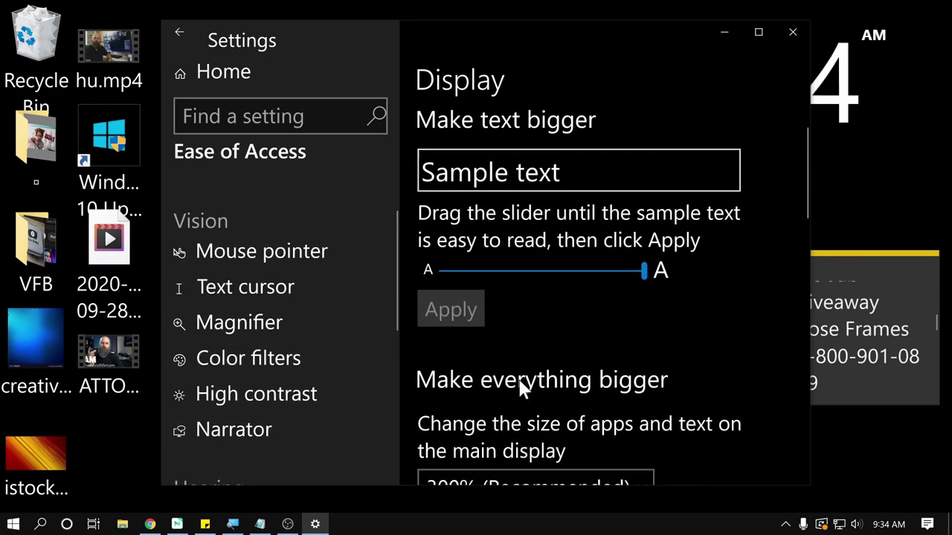
pyautogui.scroll(1, 519, 387)
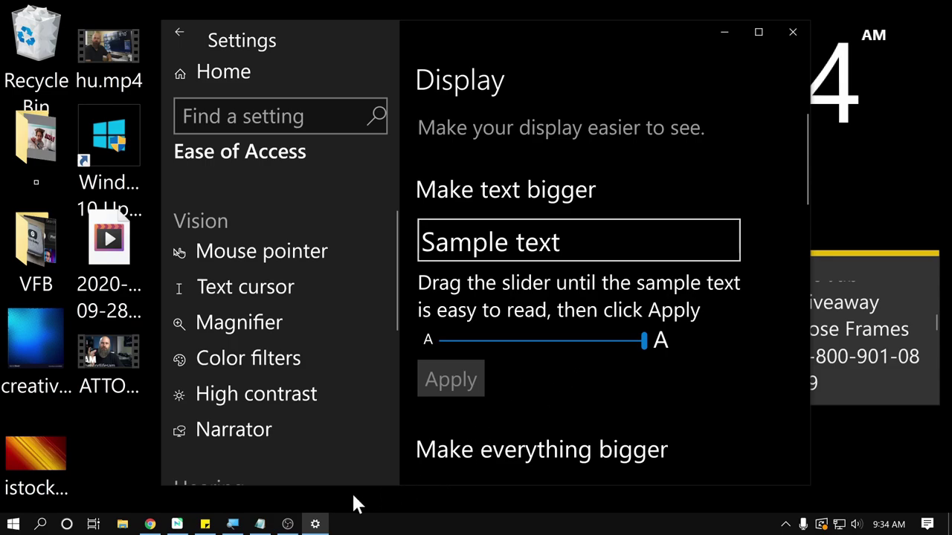
pyautogui.scroll(-1, 529, 283)
pyautogui.moveTo(583, 42); pyautogui.dragTo(65, 240)
pyautogui.rightClick(366, 63)
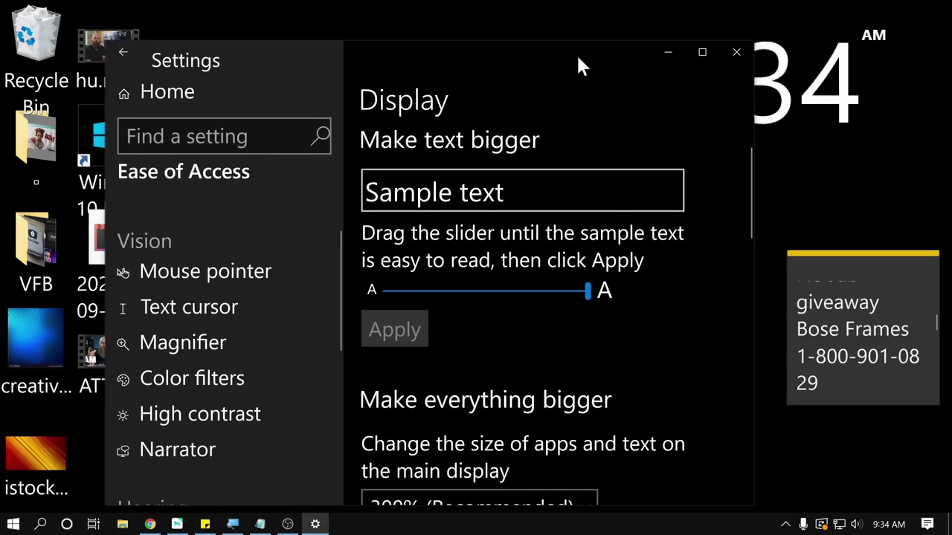
# Reduce the text size to about one fifth of the slider range, apply it, and view the main display's scaling choices
pyautogui.click(421, 298)
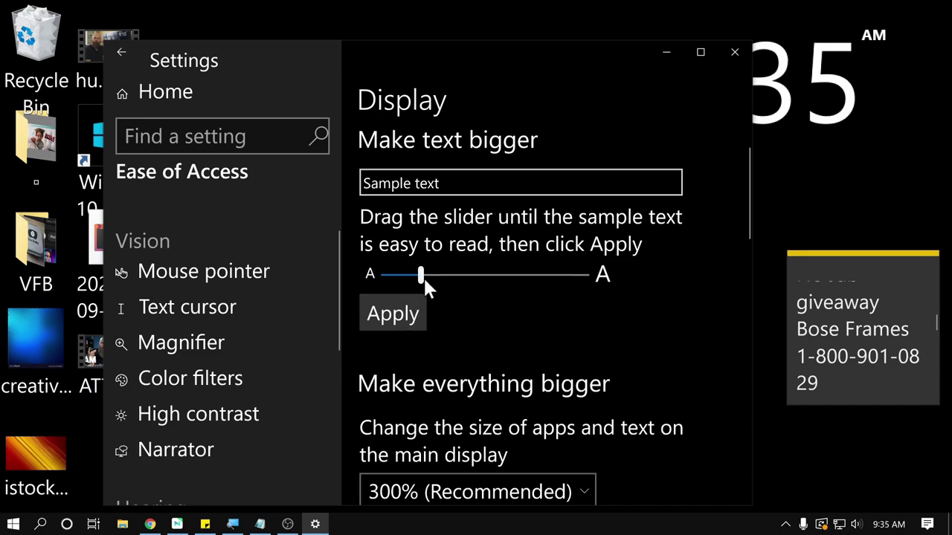
pyautogui.click(392, 314)
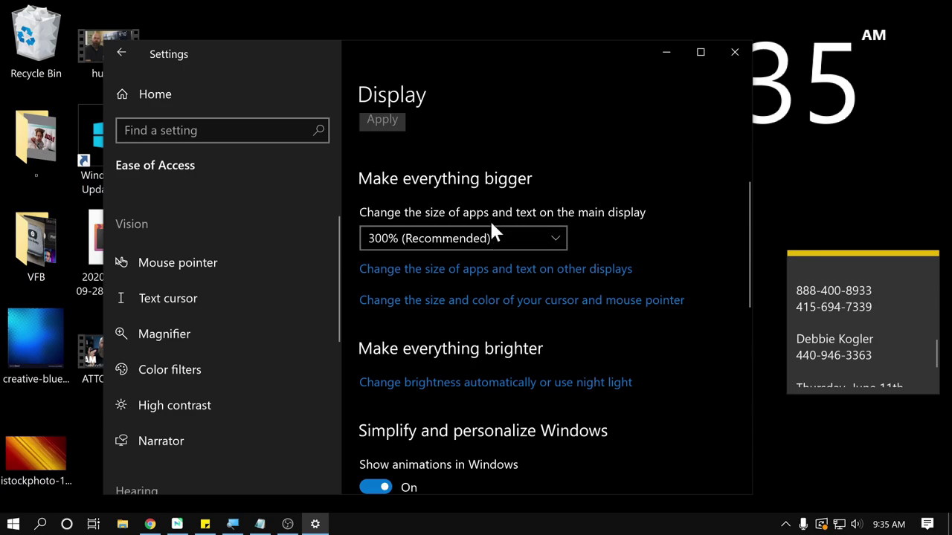
pyautogui.click(491, 237)
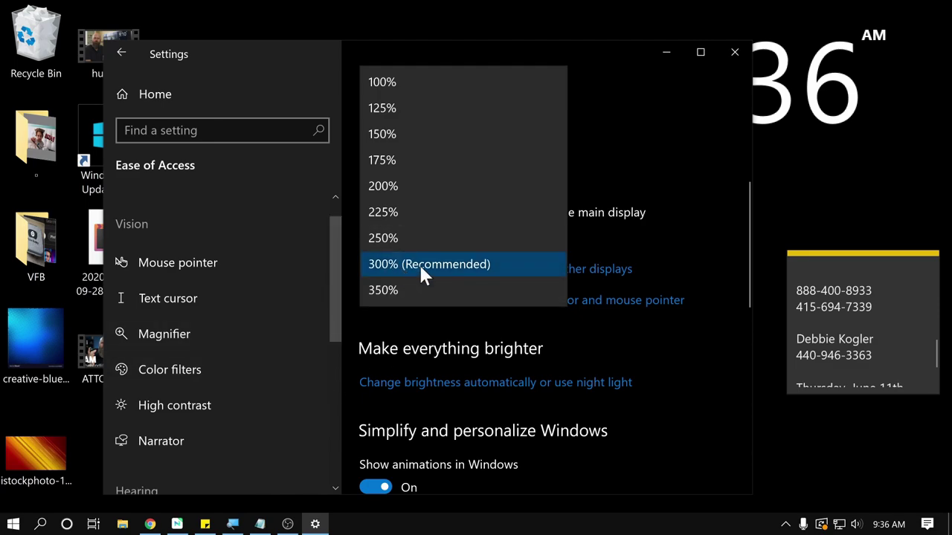
pyautogui.click(683, 239)
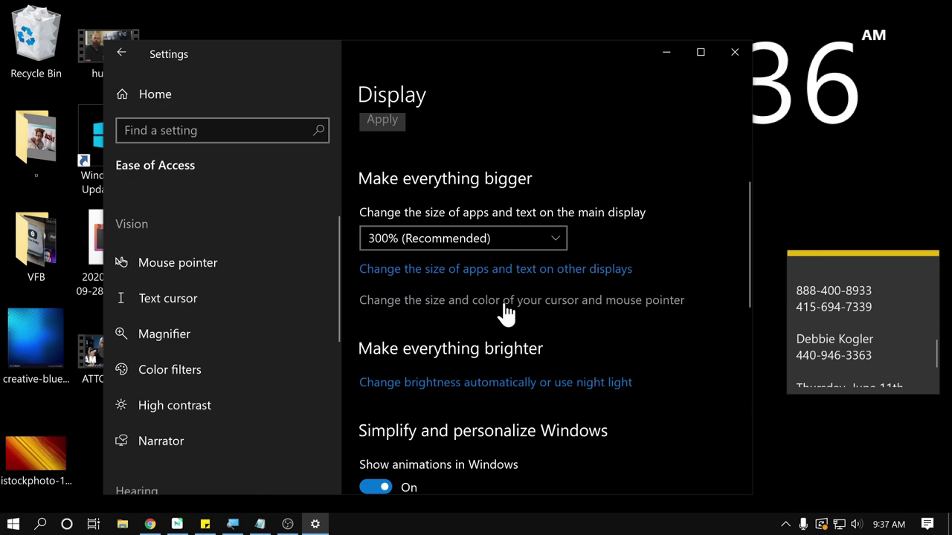
# Turn off automatic hiding of scroll bars, try the category list's scroll bar, and turn automatic hiding back on
pyautogui.scroll(-4, 502, 300)
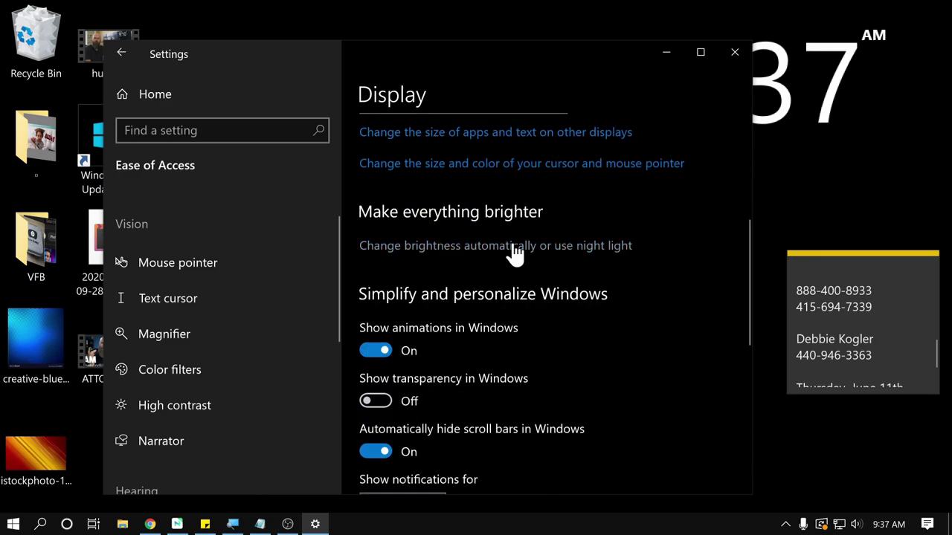
pyautogui.scroll(-3, 515, 252)
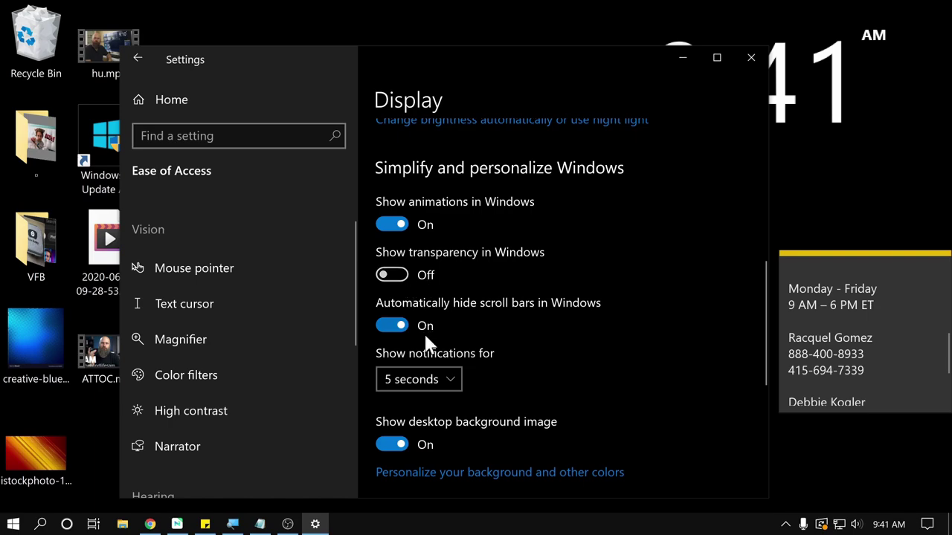
pyautogui.scroll(-2, 423, 332)
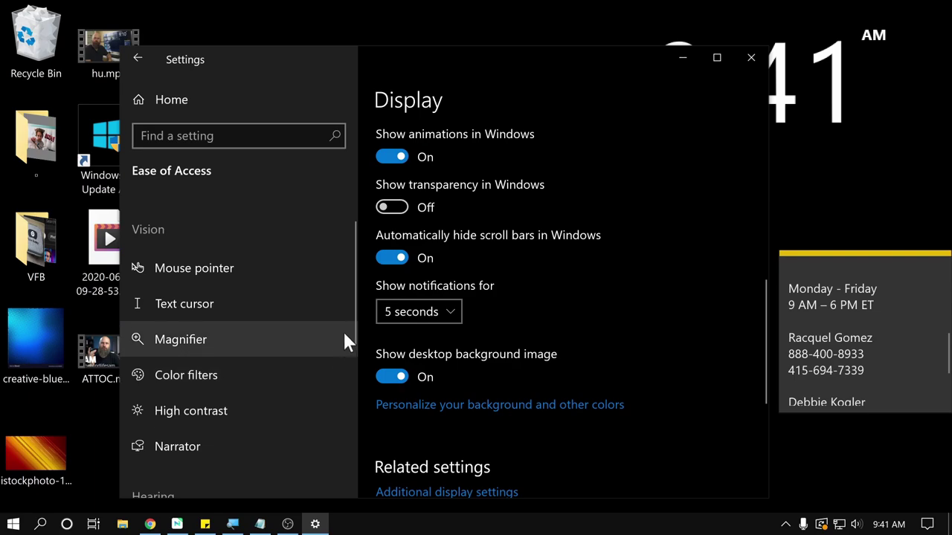
pyautogui.moveTo(349, 324)
pyautogui.mouseDown()
pyautogui.moveTo(342, 296)
pyautogui.moveTo(350, 348)
pyautogui.moveTo(347, 324)
pyautogui.mouseUp()
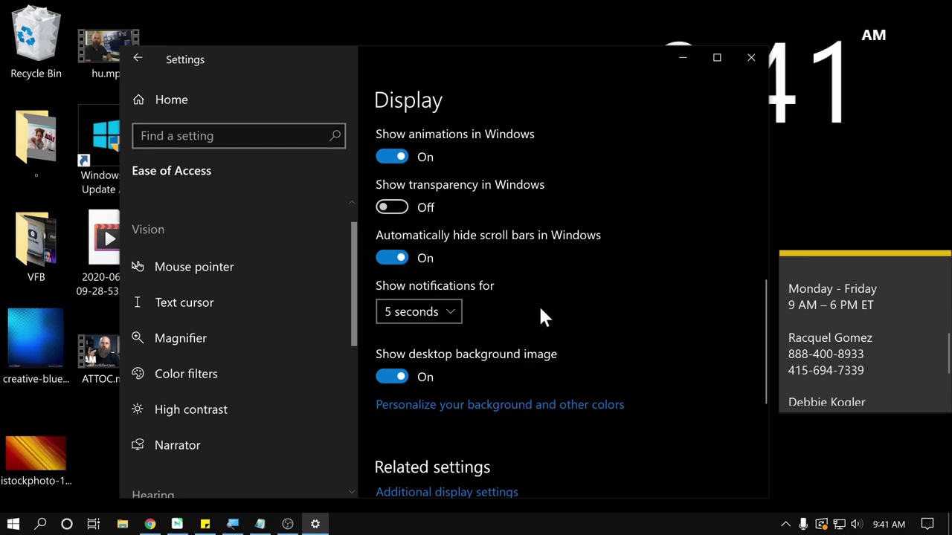
pyautogui.click(392, 258)
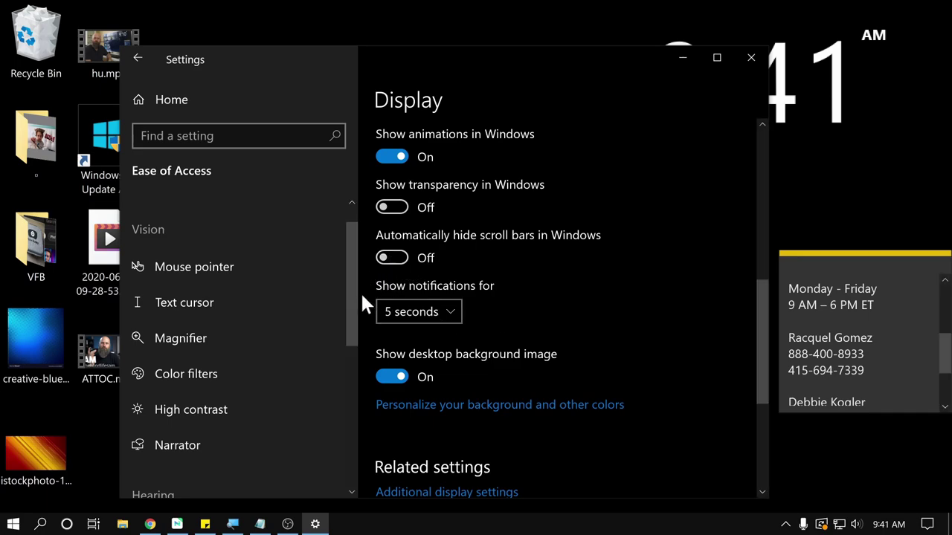
pyautogui.moveTo(352, 297); pyautogui.dragTo(354, 324)
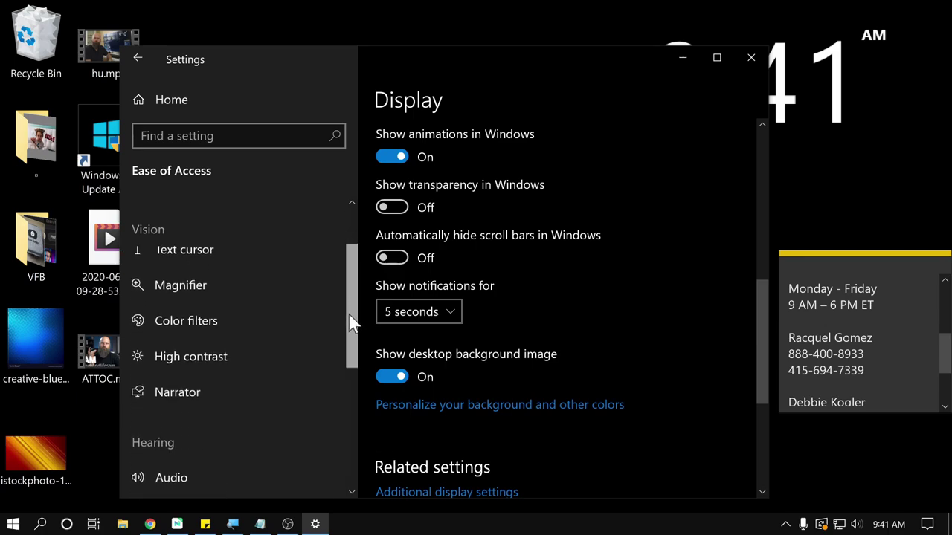
pyautogui.click(391, 258)
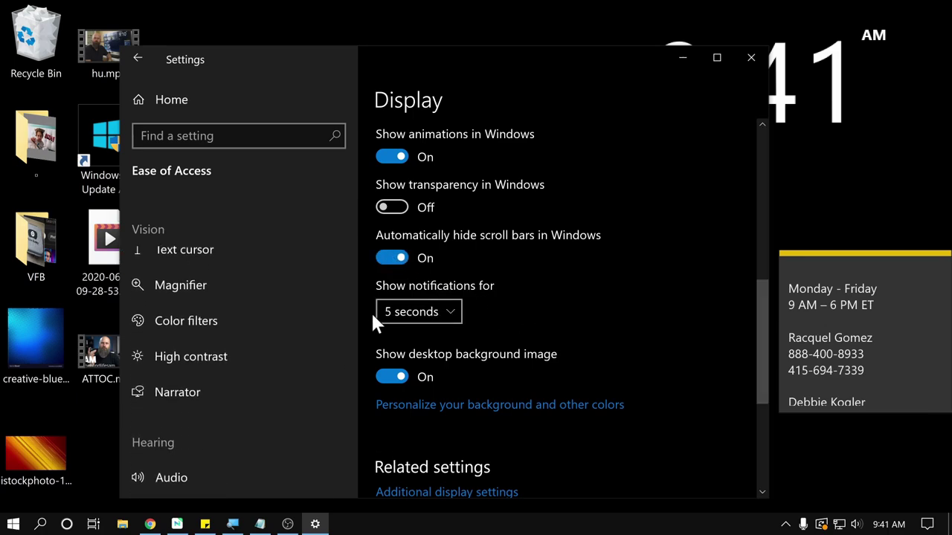
# Look through the remaining Display options and related settings, moving the Settings window temporarily to view the desktop background
pyautogui.scroll(-2, 236, 308)
pyautogui.scroll(1, 237, 307)
pyautogui.scroll(-2, 237, 307)
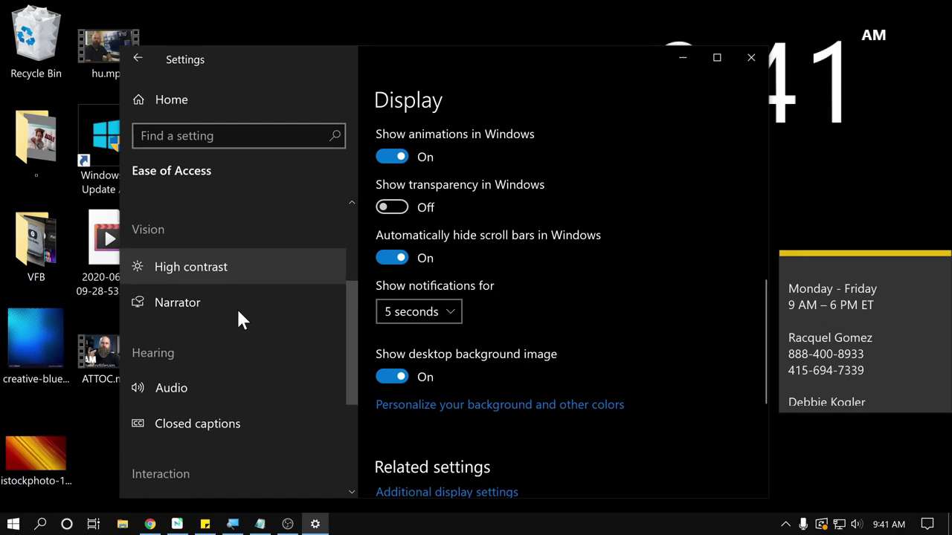
pyautogui.scroll(-2, 484, 290)
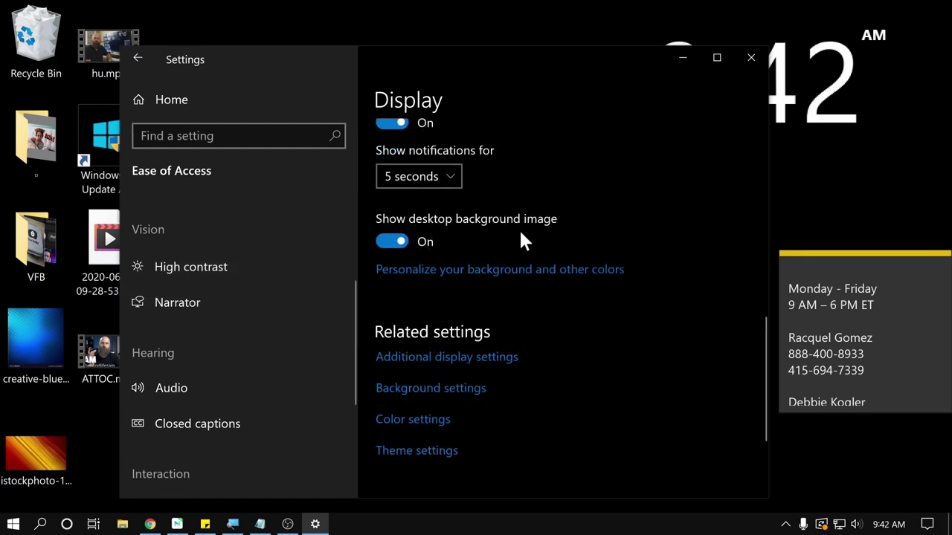
pyautogui.moveTo(519, 62); pyautogui.dragTo(520, 457)
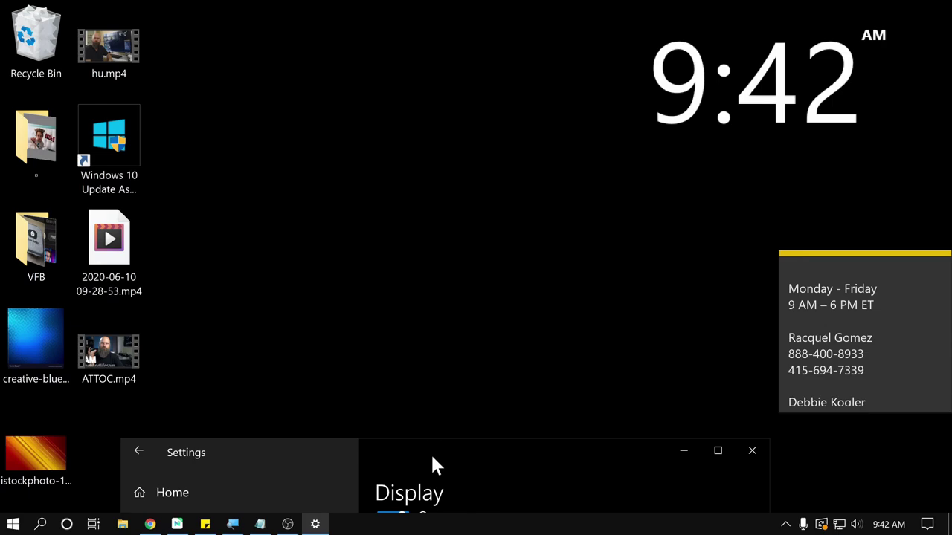
pyautogui.moveTo(433, 465); pyautogui.dragTo(452, 79)
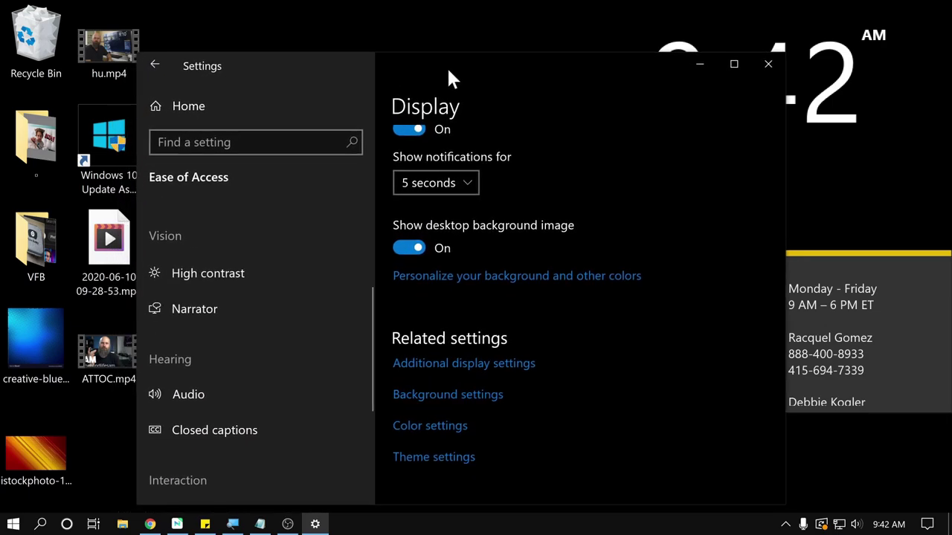
pyautogui.scroll(-3, 413, 327)
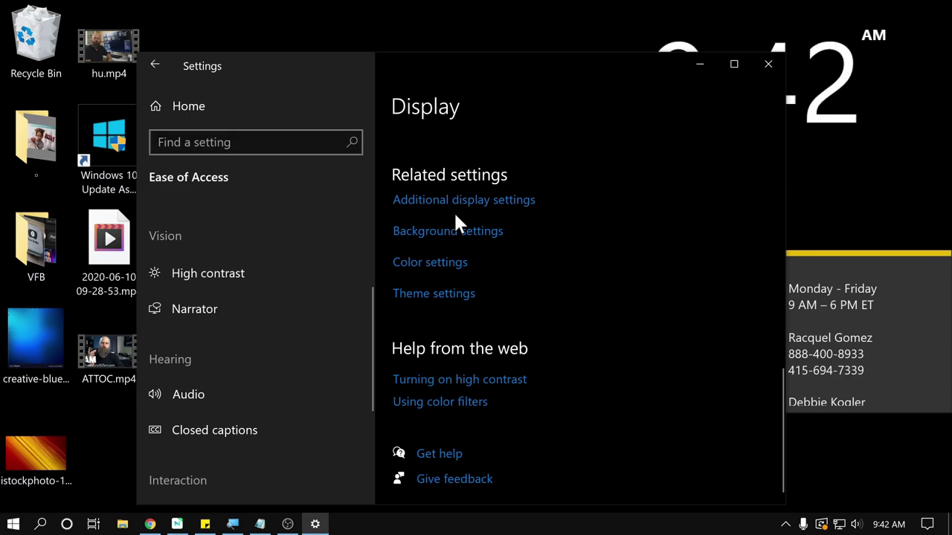
pyautogui.scroll(10, 455, 221)
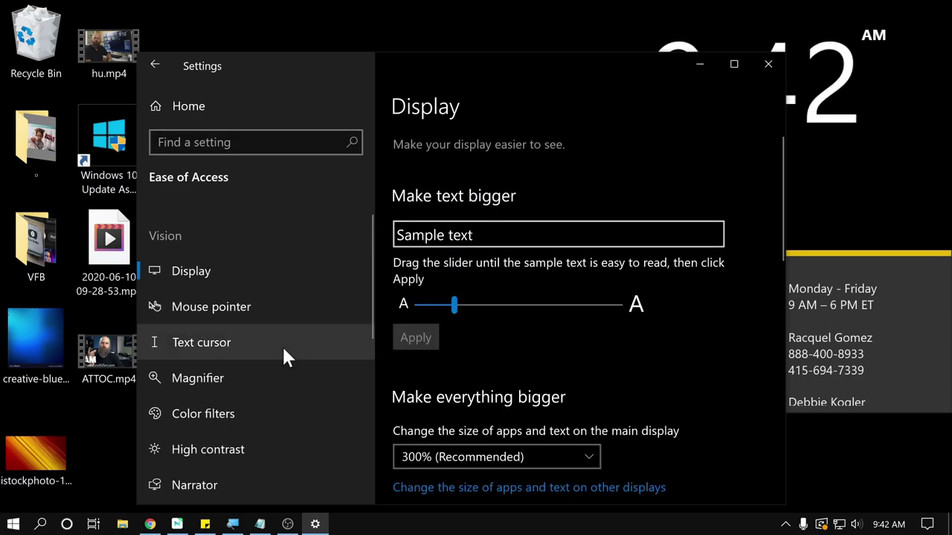
# Open the Mouse pointer settings, try the Black pointer color, and select the Inverted pointer color
pyautogui.click(236, 317)
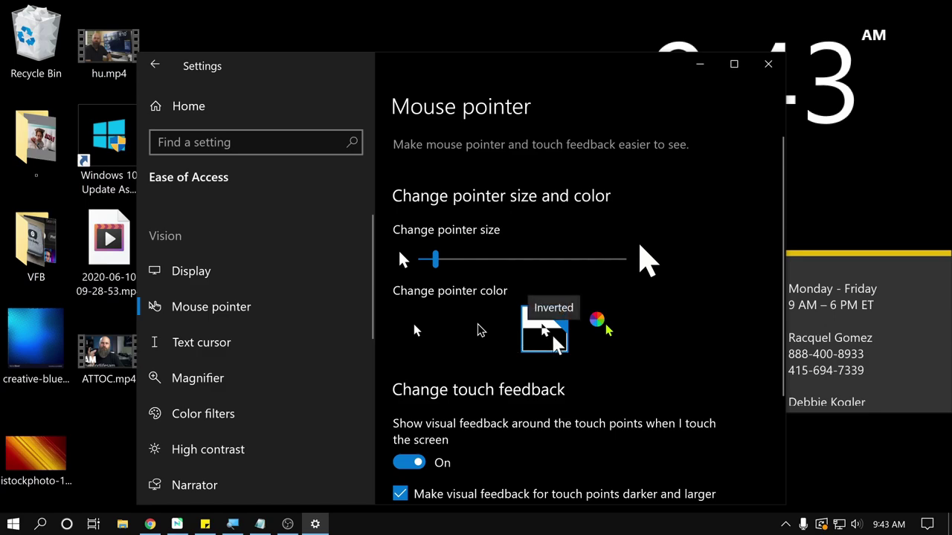
pyautogui.click(476, 333)
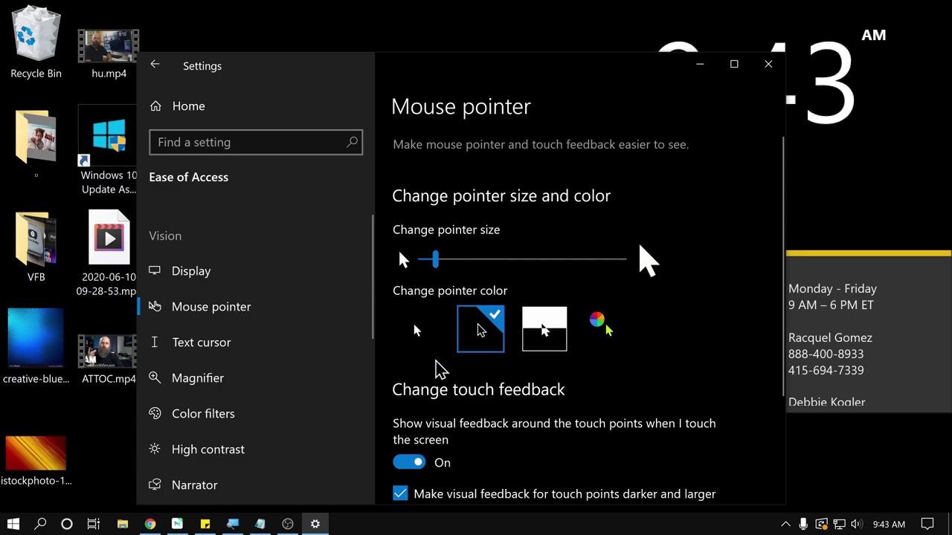
pyautogui.click(543, 338)
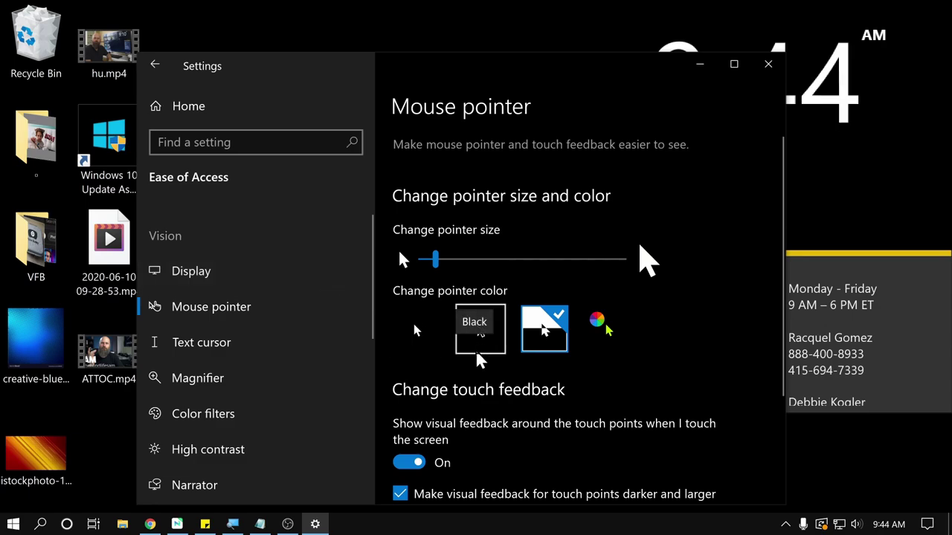
# Switch to a Custom pointer color, view and dismiss the custom color picker, try Gold, and select Pink
pyautogui.click(609, 338)
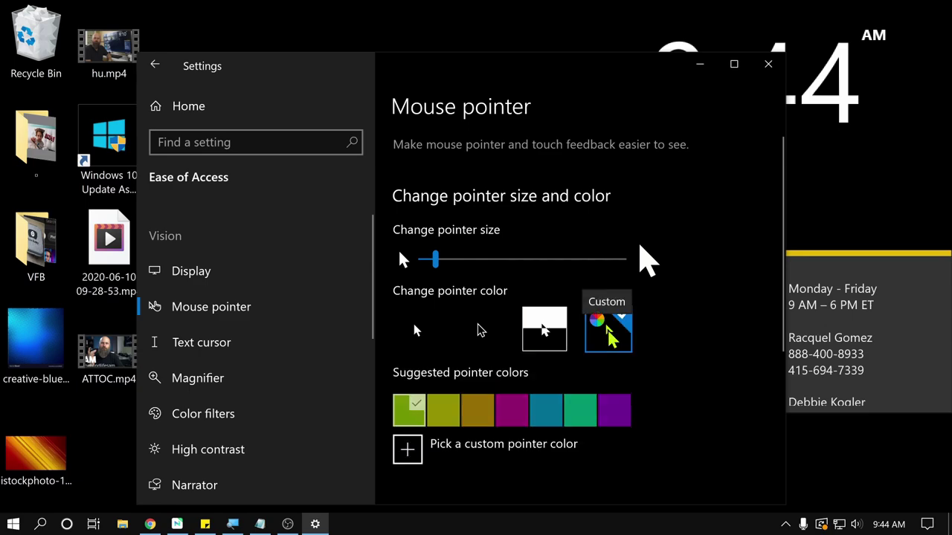
pyautogui.scroll(-3, 610, 339)
pyautogui.scroll(-1, 611, 339)
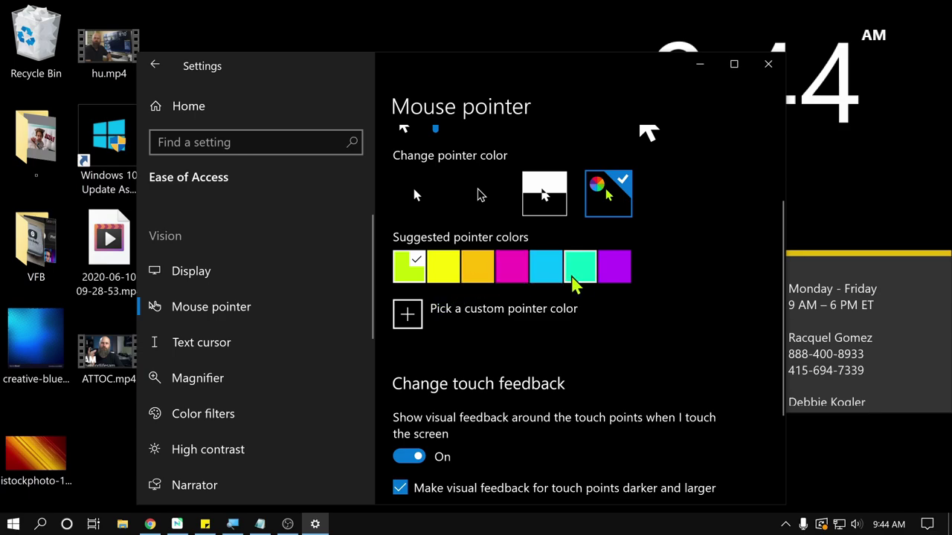
pyautogui.click(449, 316)
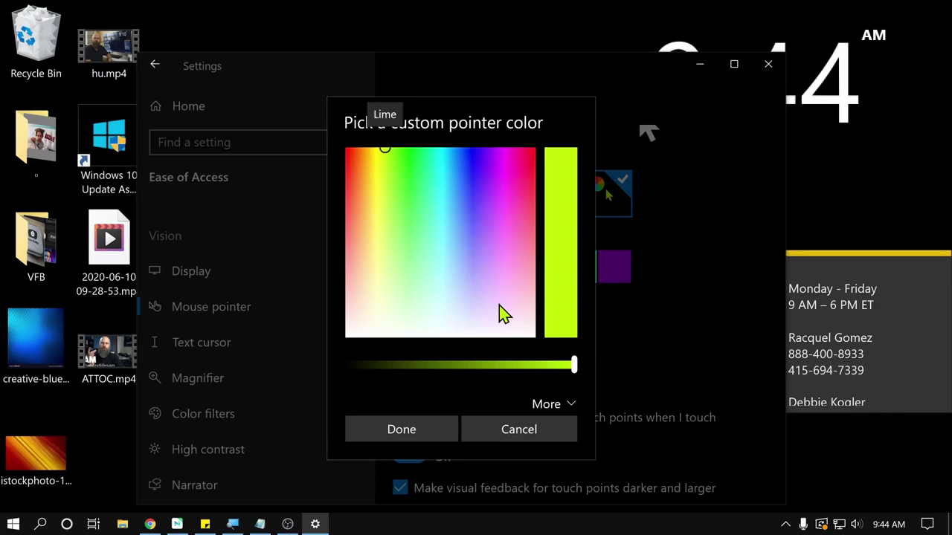
pyautogui.press('Escape')
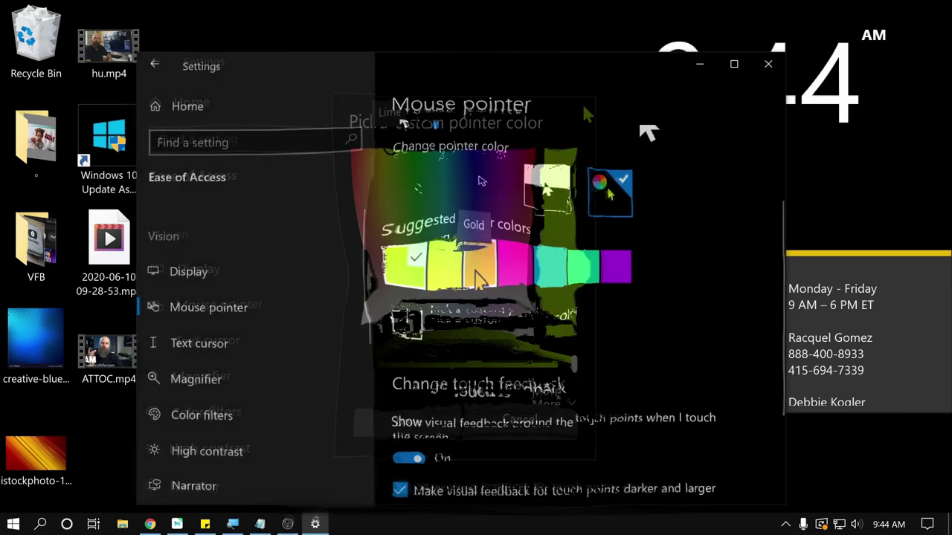
pyautogui.click(477, 267)
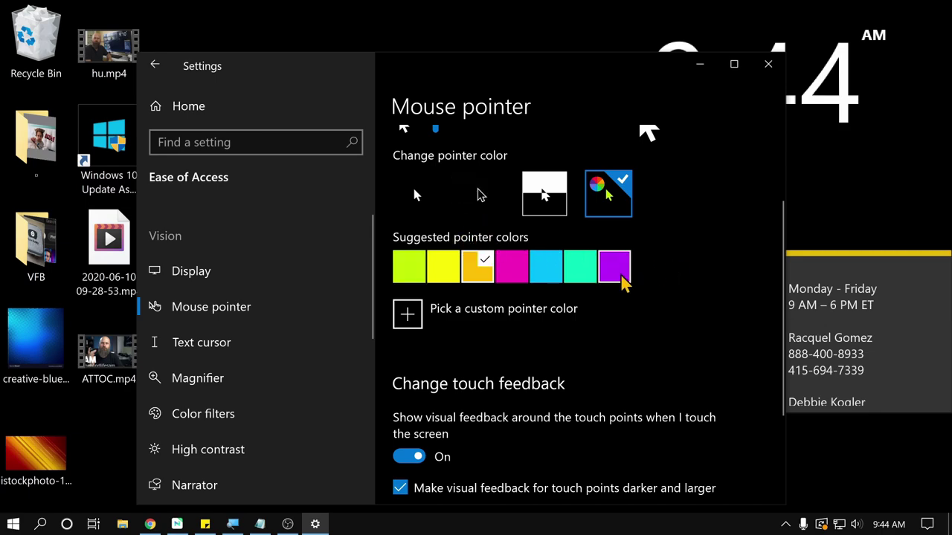
pyautogui.click(511, 266)
pyautogui.scroll(2, 520, 275)
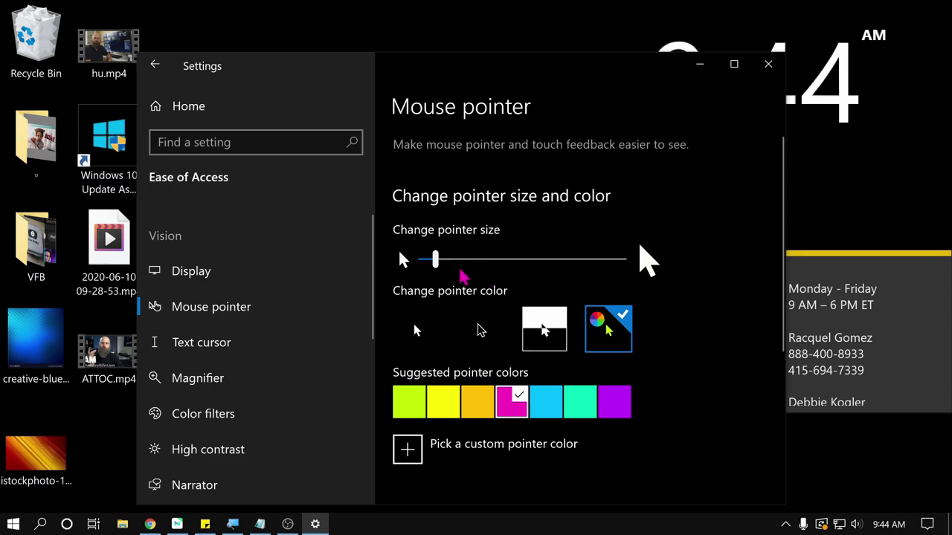
# Try the maximum pointer size in lime, reduce the size to about 15% of the slider range, and select the Inverted pointer color
pyautogui.moveTo(437, 264); pyautogui.dragTo(640, 269)
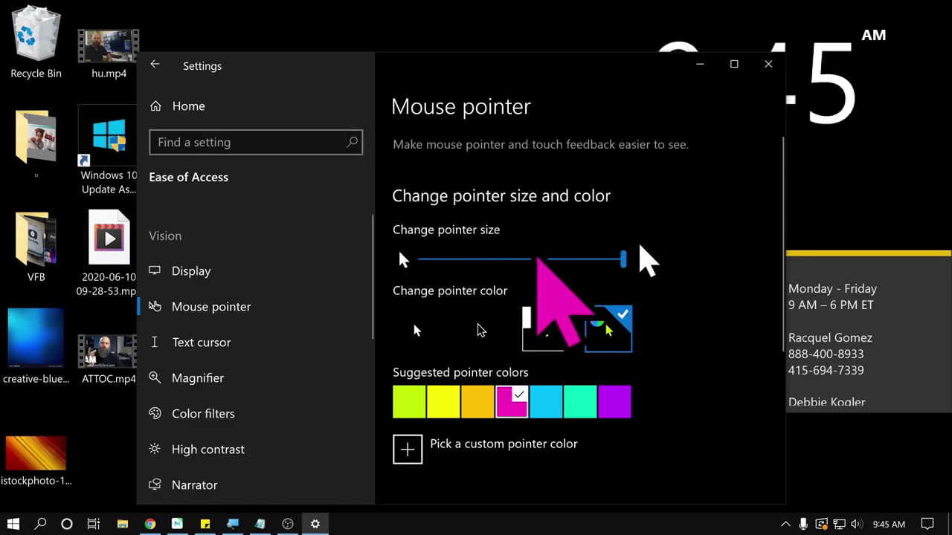
pyautogui.click(441, 391)
pyautogui.click(416, 394)
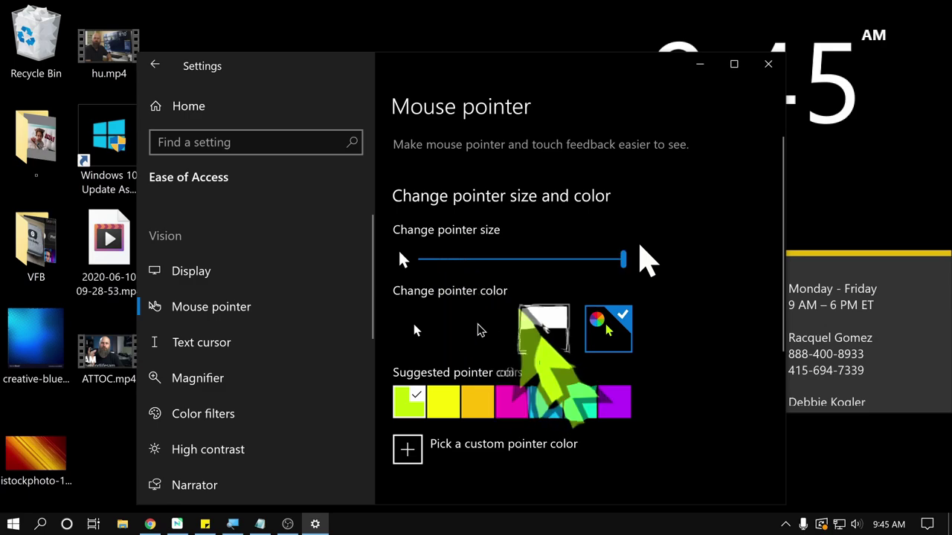
pyautogui.click(449, 259)
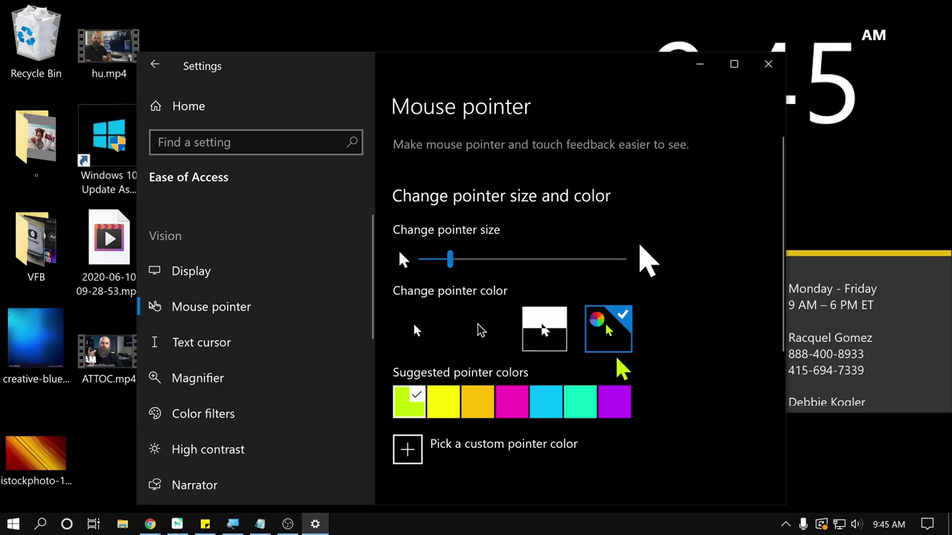
pyautogui.click(543, 318)
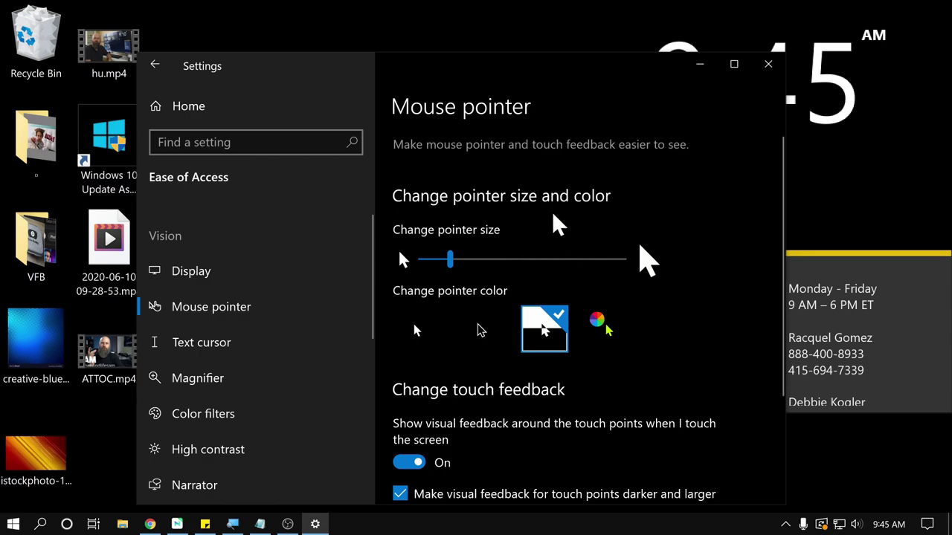
# Open the Text cursor settings, look through the options, turn on the text cursor indicator, and try its size slider around the midpoint
pyautogui.scroll(-3, 476, 298)
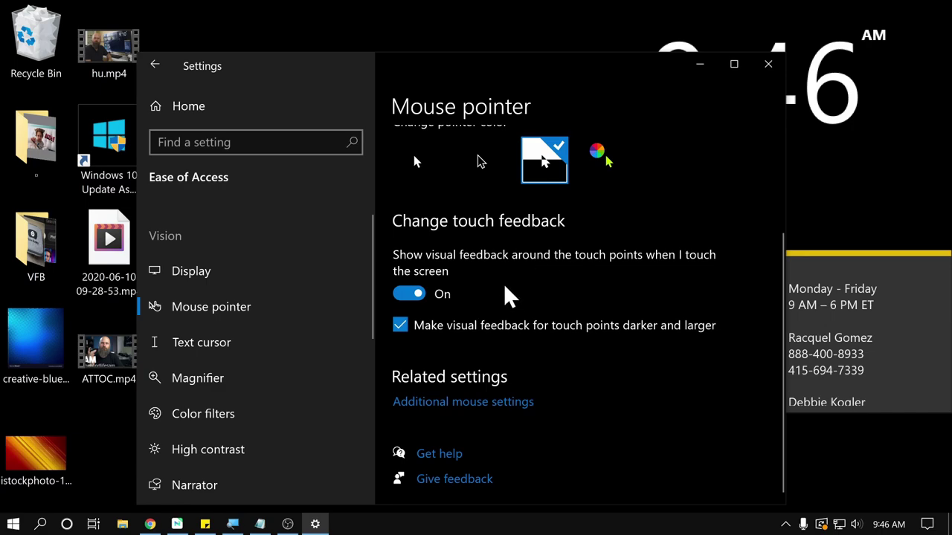
pyautogui.scroll(2, 525, 334)
pyautogui.scroll(-2, 528, 333)
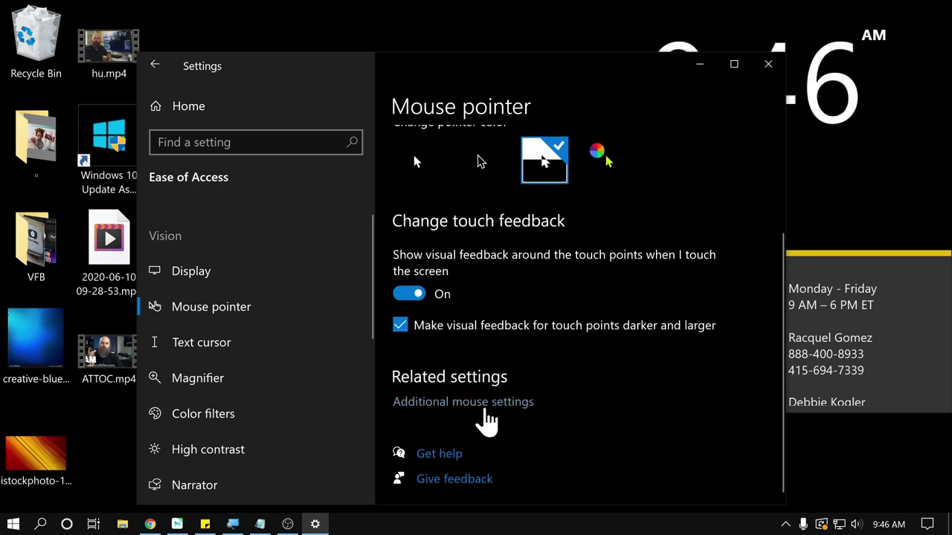
pyautogui.click(236, 342)
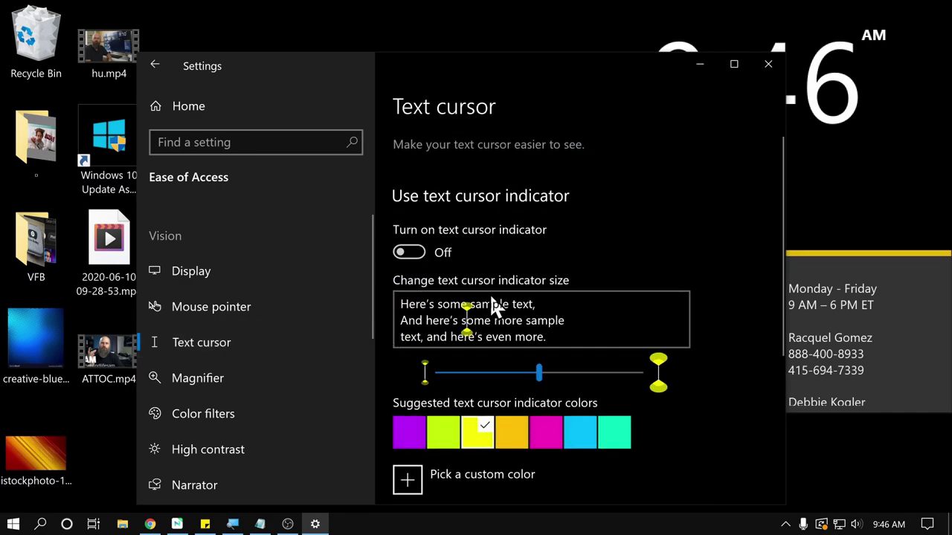
pyautogui.scroll(-3, 636, 230)
pyautogui.scroll(-1, 630, 220)
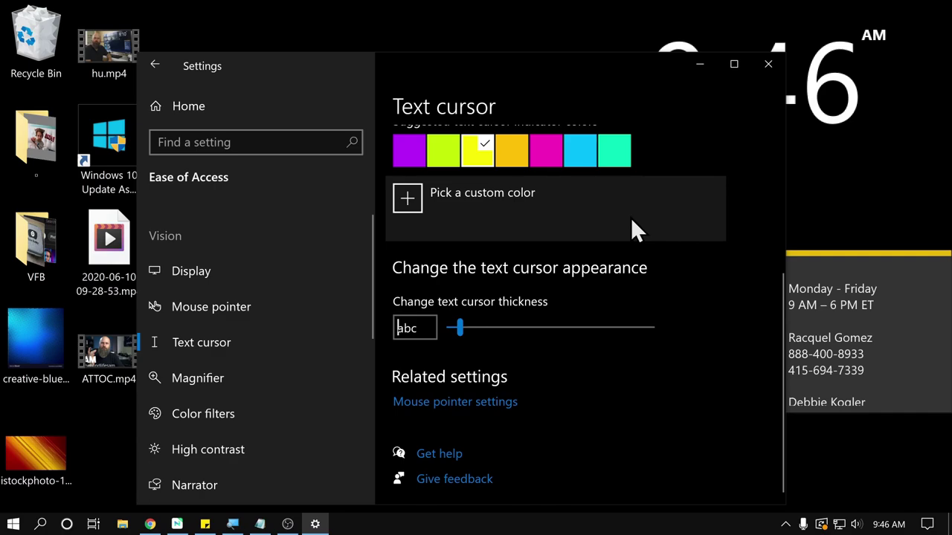
pyautogui.scroll(3, 629, 343)
pyautogui.scroll(1, 628, 339)
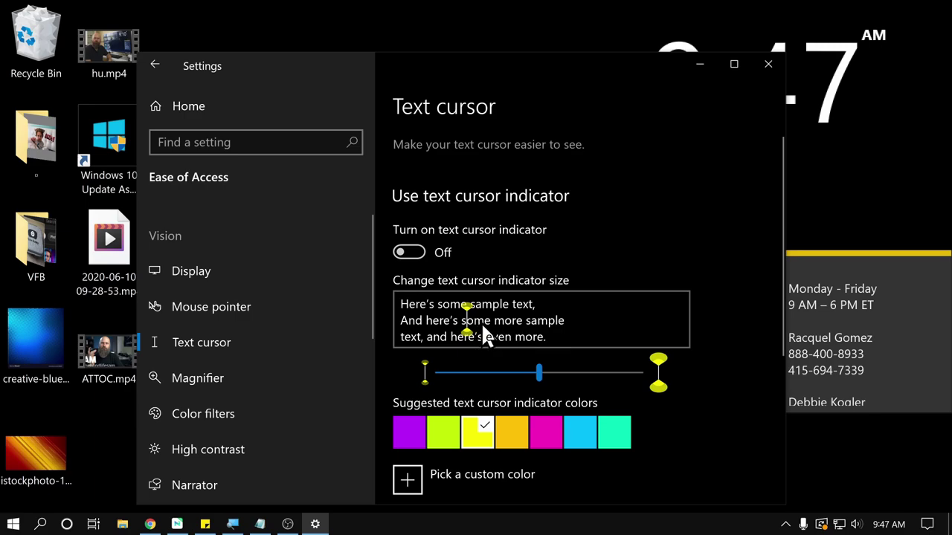
pyautogui.click(409, 253)
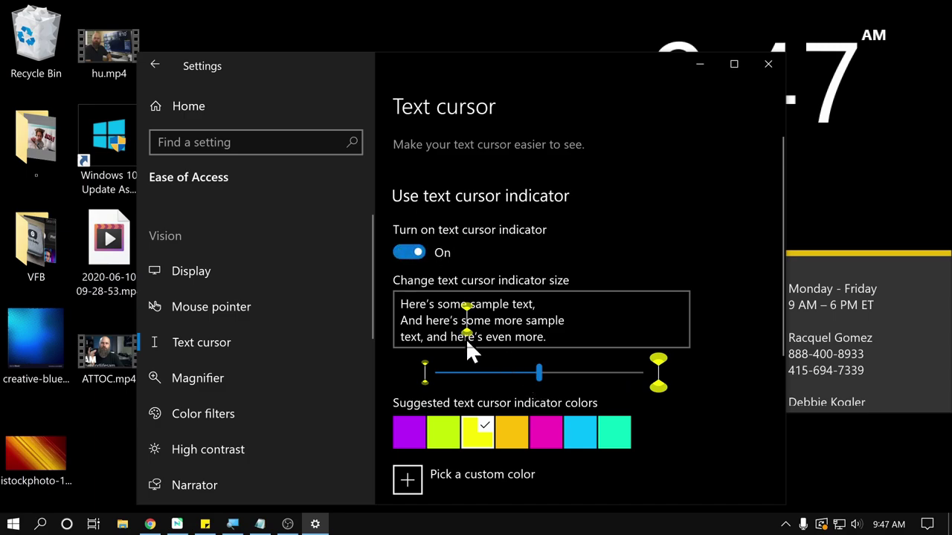
pyautogui.moveTo(573, 375); pyautogui.dragTo(547, 373)
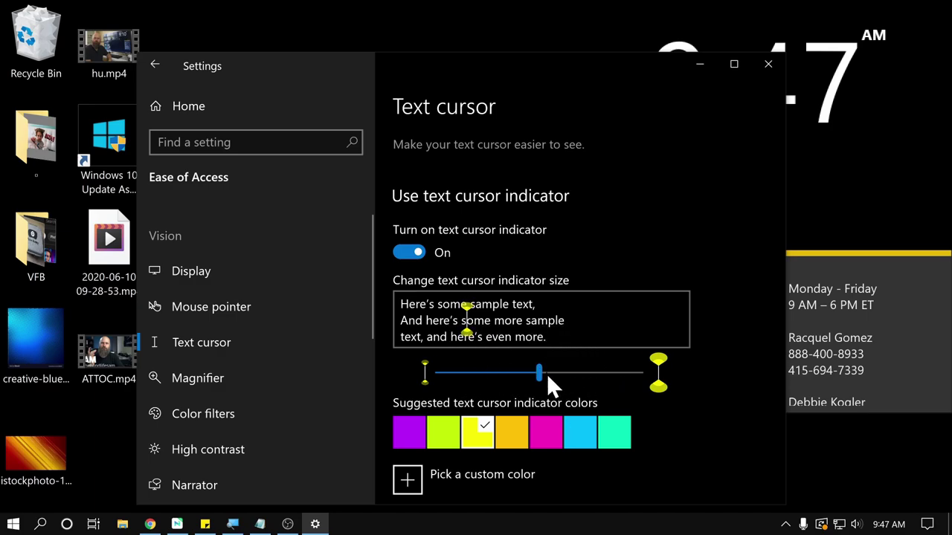
# Try purple, turquoise and blue for the text cursor indicator, select Pink, and view the custom color picker without choosing a color
pyautogui.scroll(-2, 546, 373)
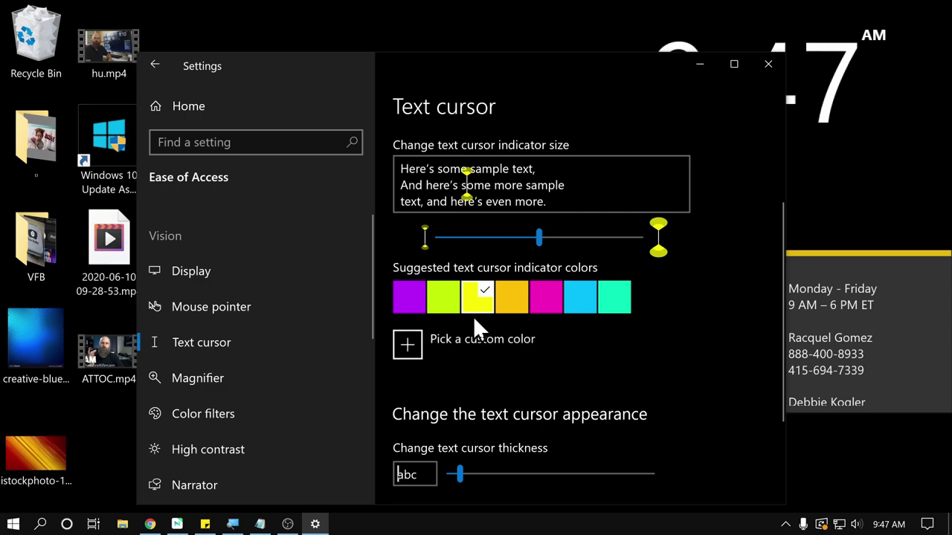
pyautogui.click(400, 299)
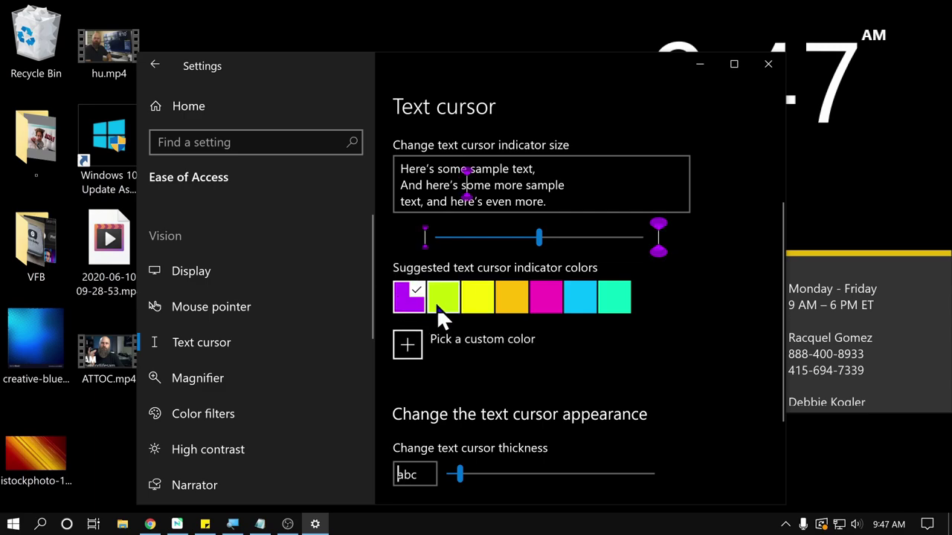
pyautogui.click(629, 305)
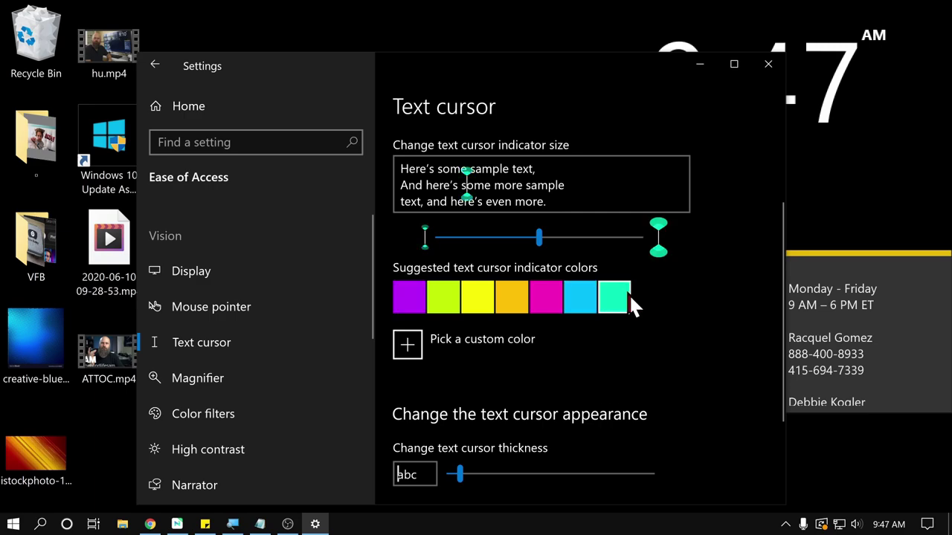
pyautogui.click(577, 305)
pyautogui.click(556, 311)
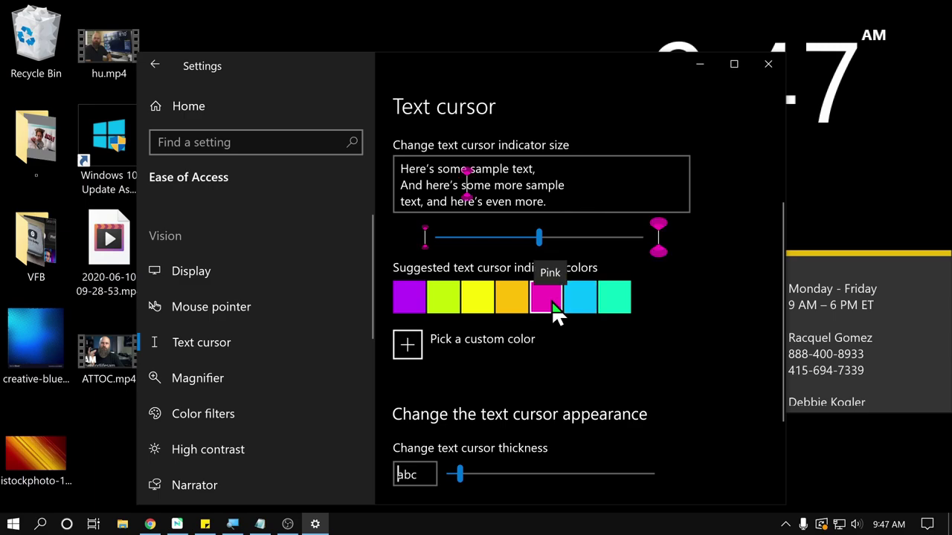
pyautogui.click(481, 339)
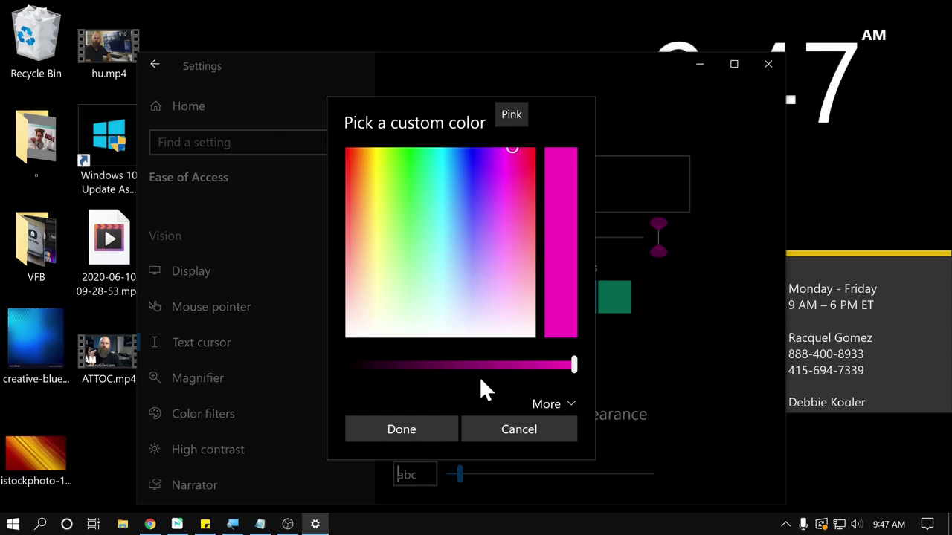
pyautogui.click(506, 429)
# Increase the text cursor thickness to about one fifth of the slider range
pyautogui.scroll(-2, 484, 372)
pyautogui.scroll(-1, 492, 340)
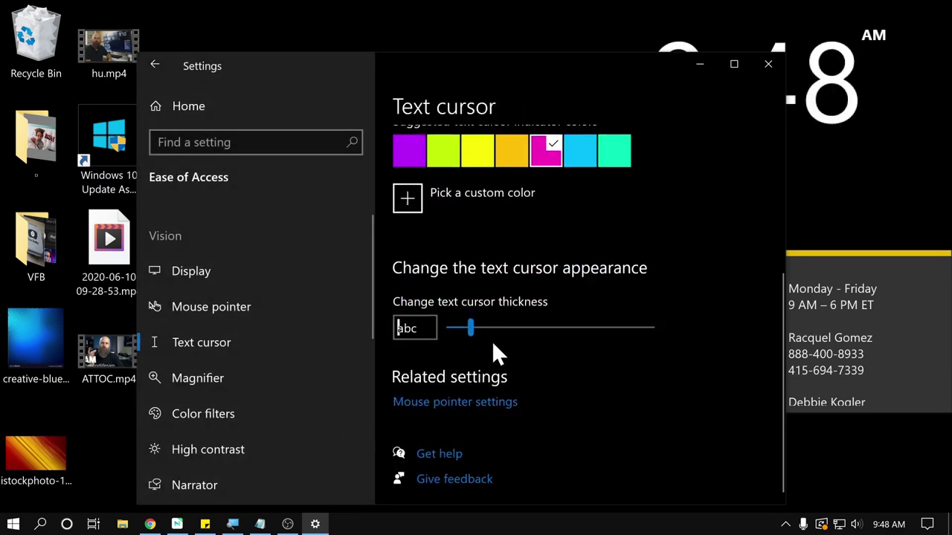
pyautogui.moveTo(481, 329)
pyautogui.mouseDown()
pyautogui.moveTo(598, 328)
pyautogui.moveTo(489, 327)
pyautogui.mouseUp()
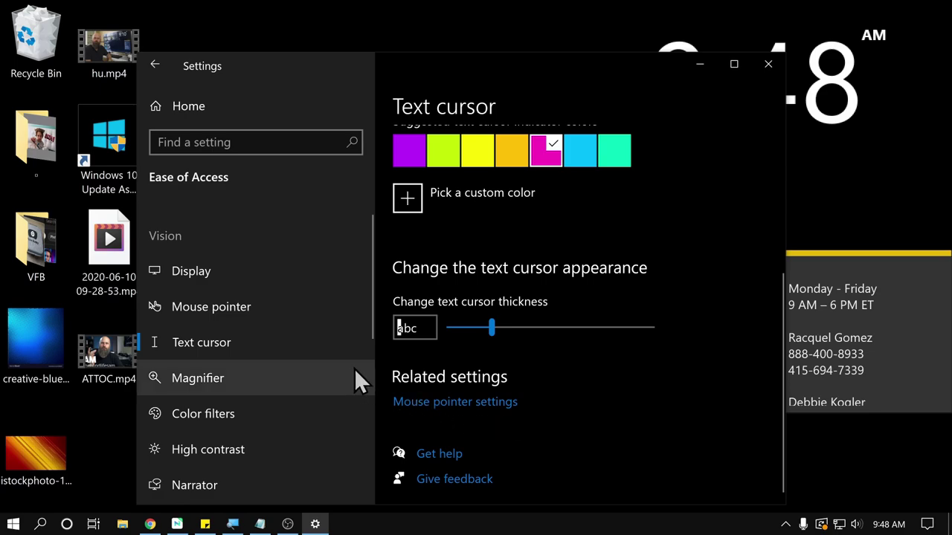
# Open the Color filters settings and look through the filter choices, colorblindness options, color wheel and related settings
pyautogui.scroll(-1, 234, 385)
pyautogui.scroll(1, 234, 385)
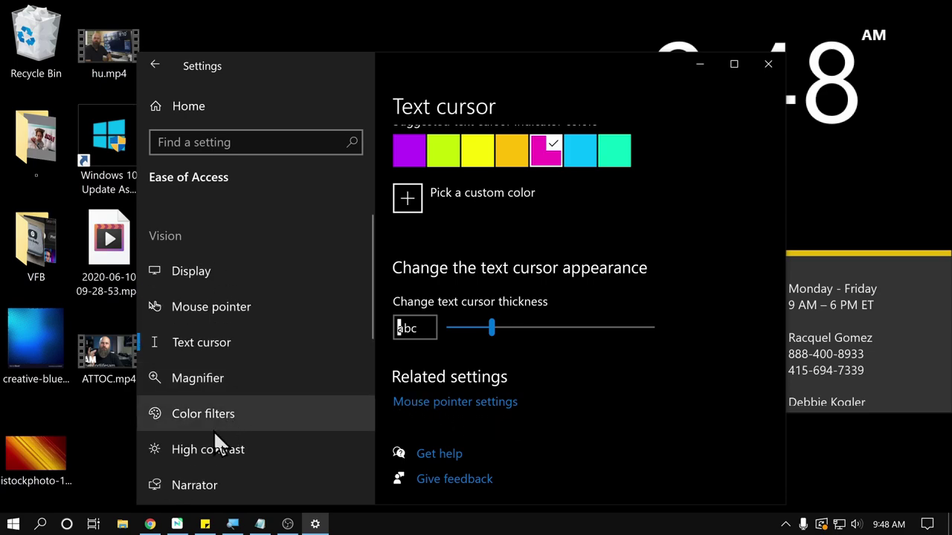
pyautogui.click(212, 427)
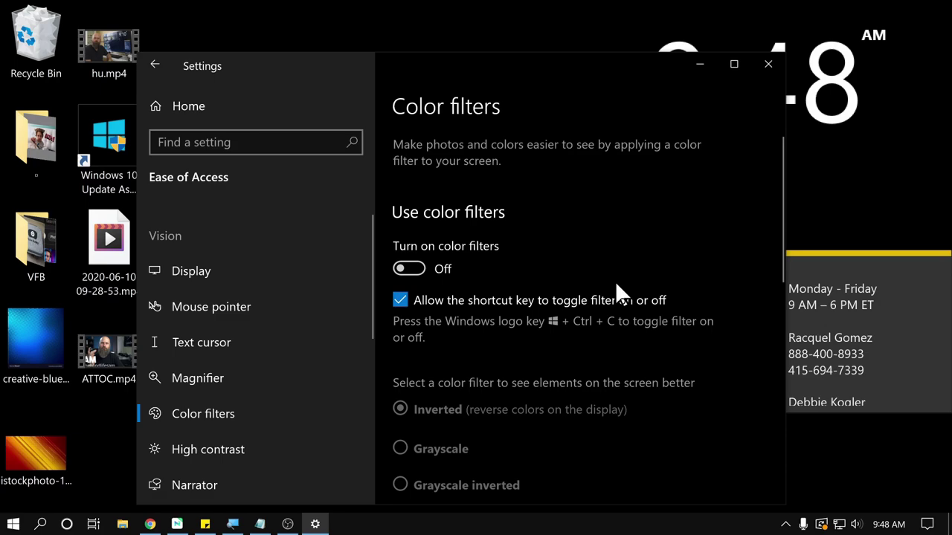
pyautogui.scroll(-5, 594, 281)
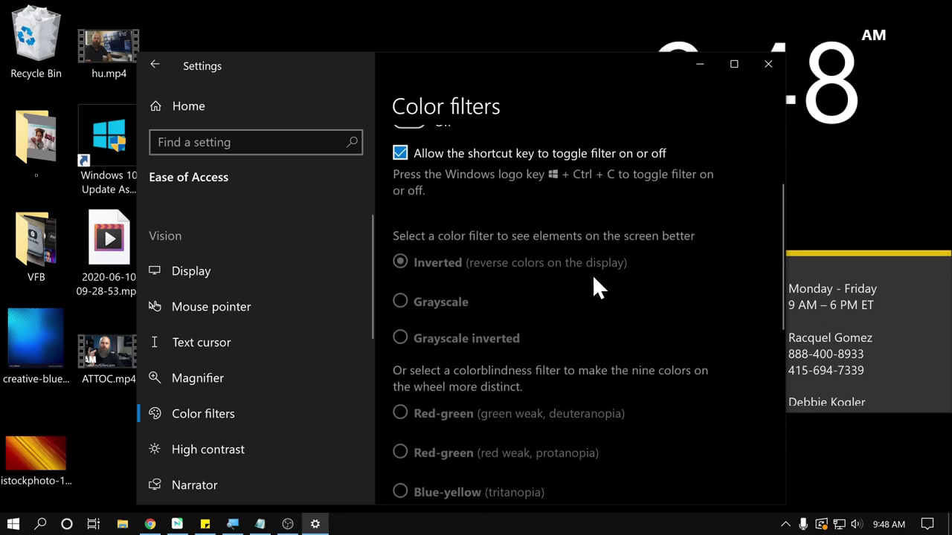
pyautogui.scroll(-5, 592, 275)
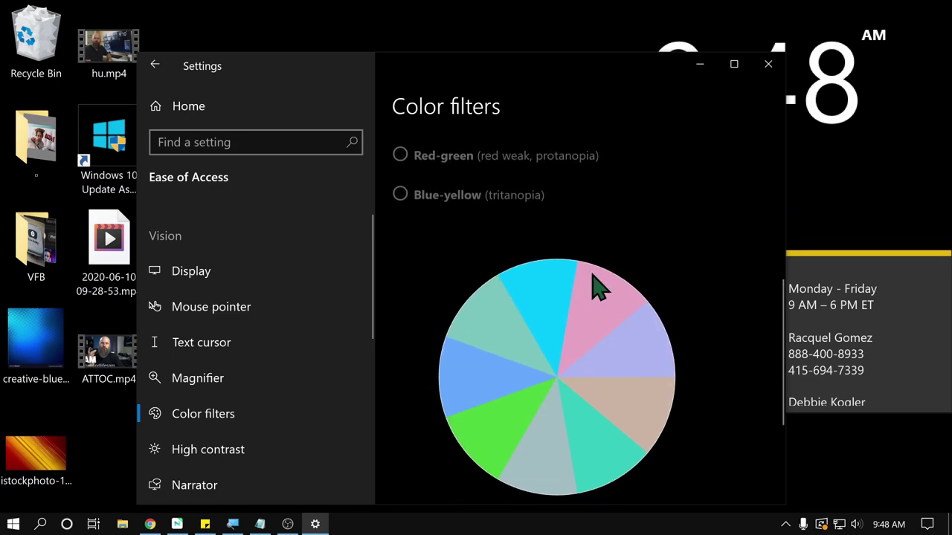
pyautogui.scroll(-3, 593, 281)
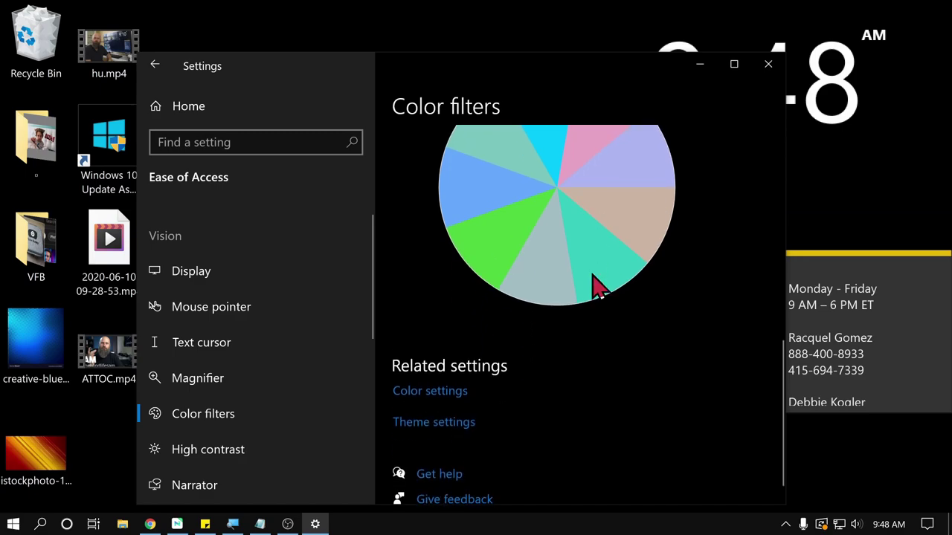
pyautogui.scroll(4, 593, 281)
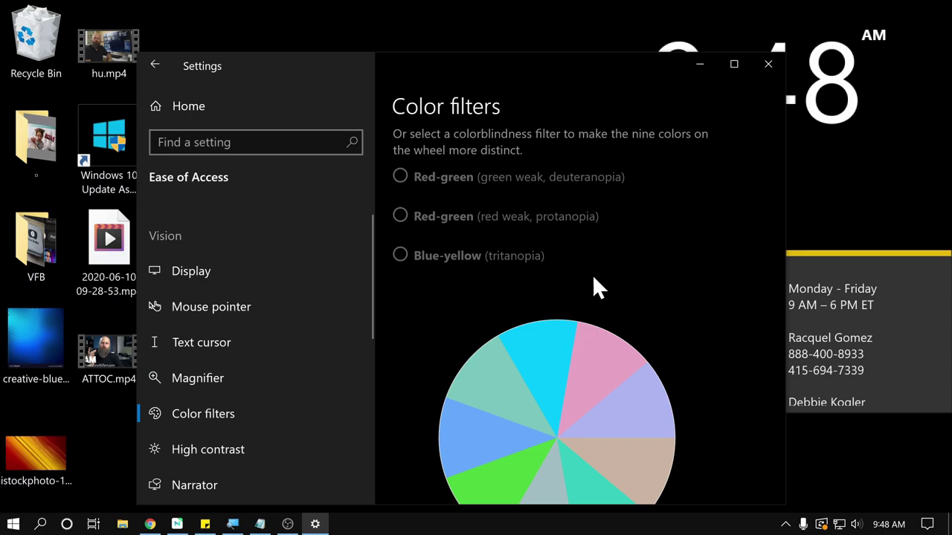
pyautogui.scroll(3, 594, 280)
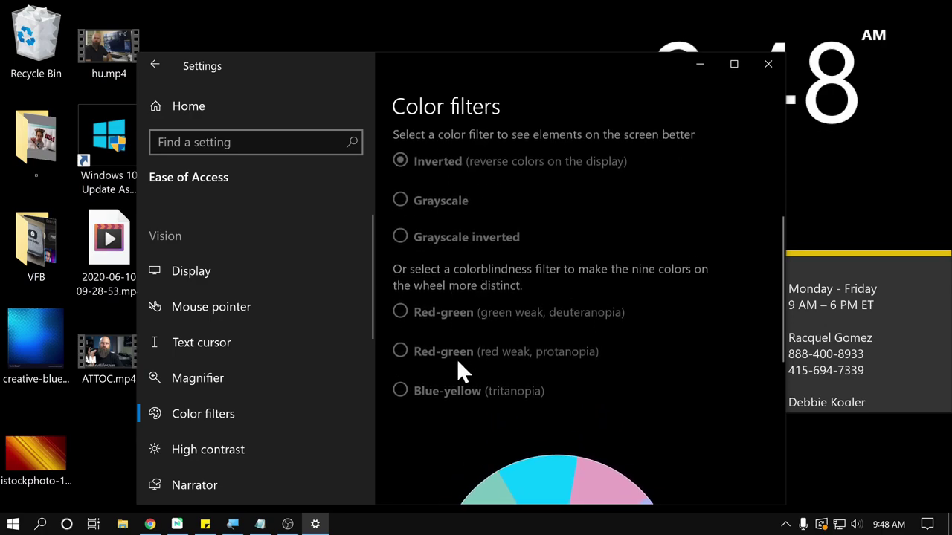
pyautogui.scroll(3, 444, 287)
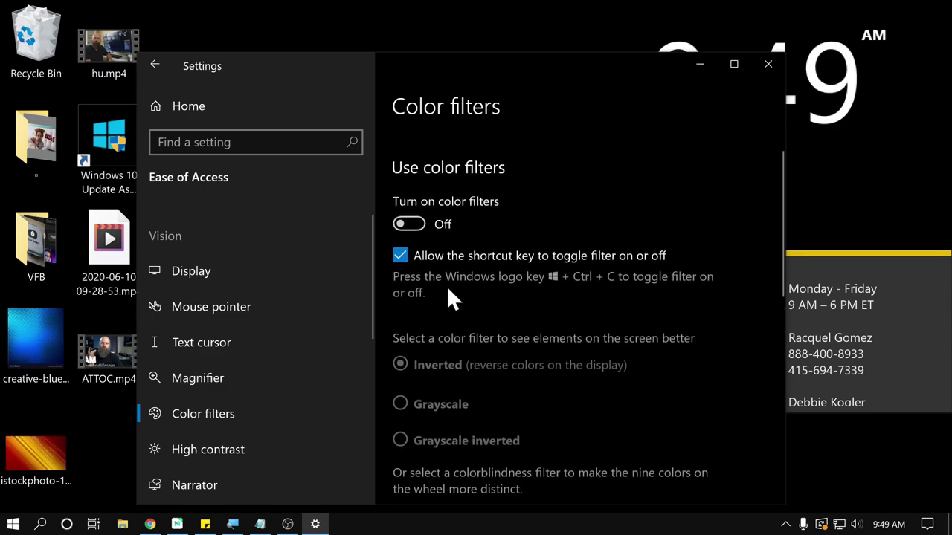
# Turn on color filters, try the Grayscale filter, and select Grayscale inverted
pyautogui.click(412, 220)
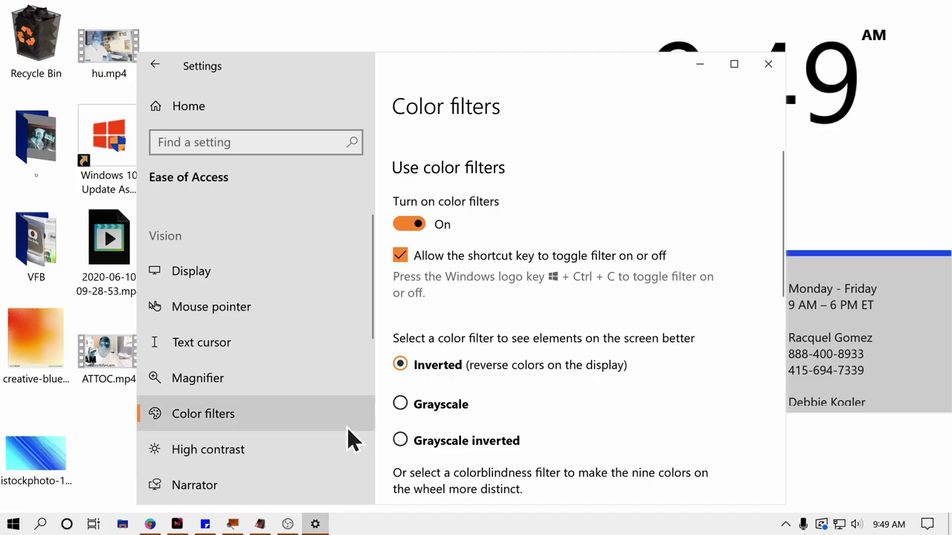
pyautogui.click(400, 404)
pyautogui.scroll(-4, 405, 402)
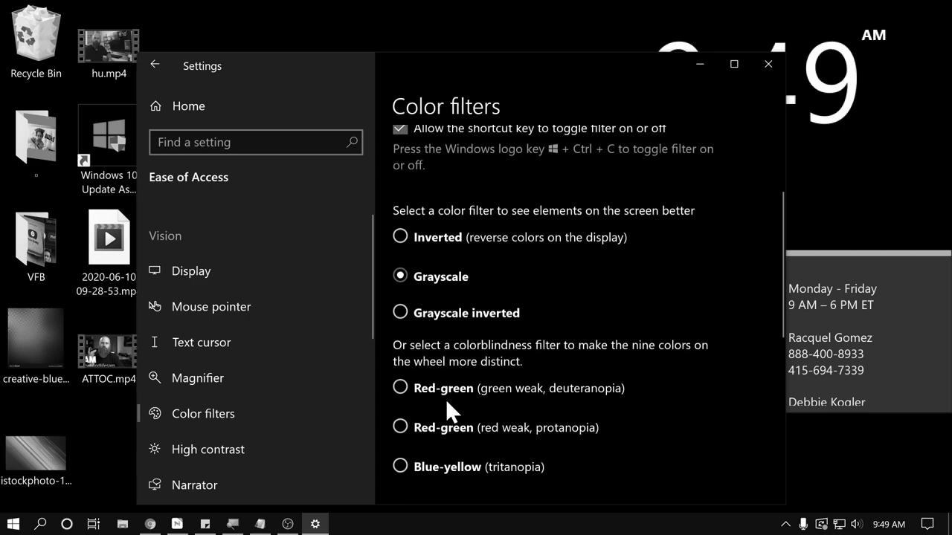
pyautogui.click(397, 304)
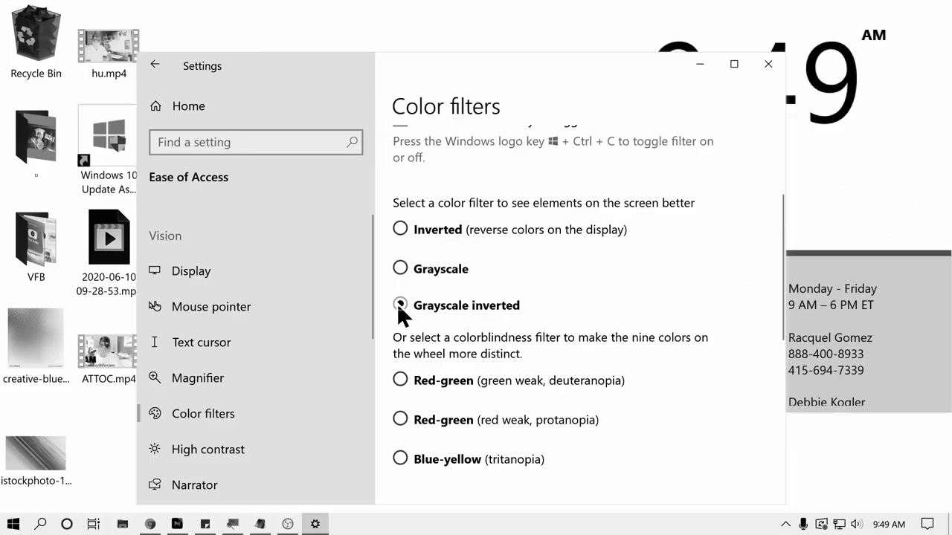
# Try the red-green deuteranopia, red-green protanopia and blue-yellow tritanopia filters against the color wheel, and reselect Red-green (green weak, deuteranopia)
pyautogui.click(400, 380)
pyautogui.scroll(-4, 408, 382)
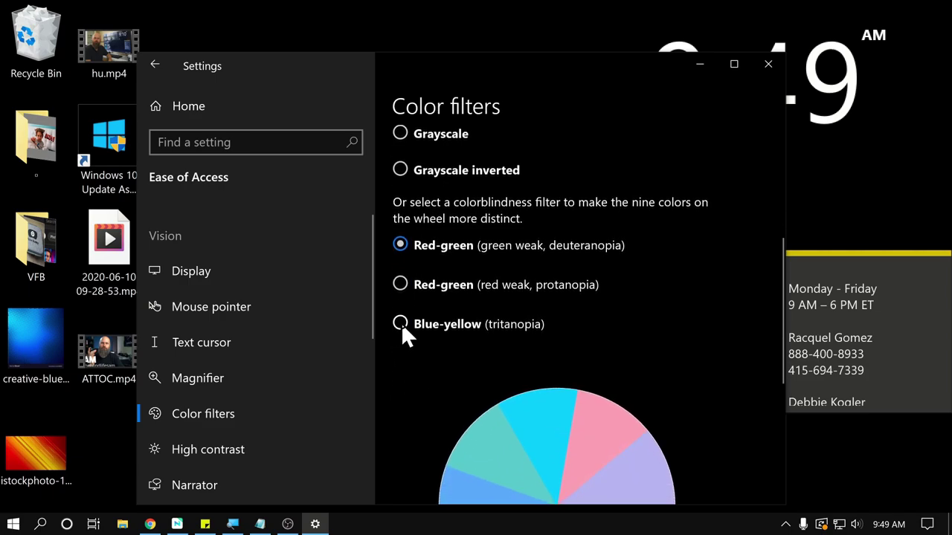
pyautogui.click(401, 323)
pyautogui.click(402, 286)
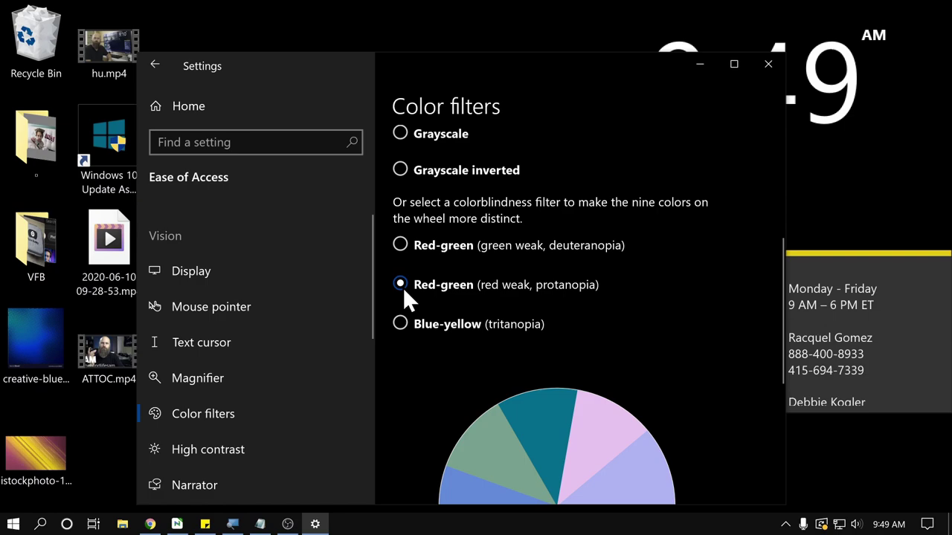
pyautogui.scroll(-4, 403, 294)
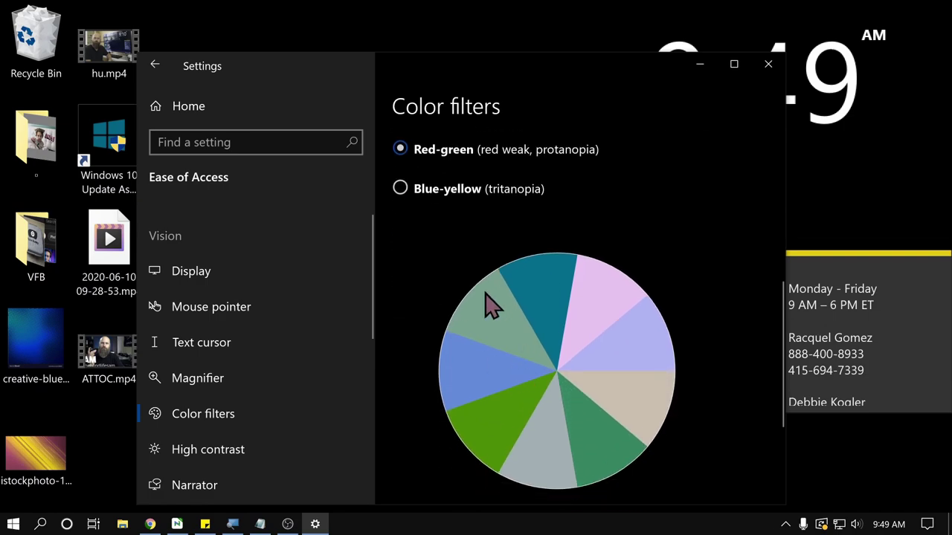
pyautogui.click(399, 188)
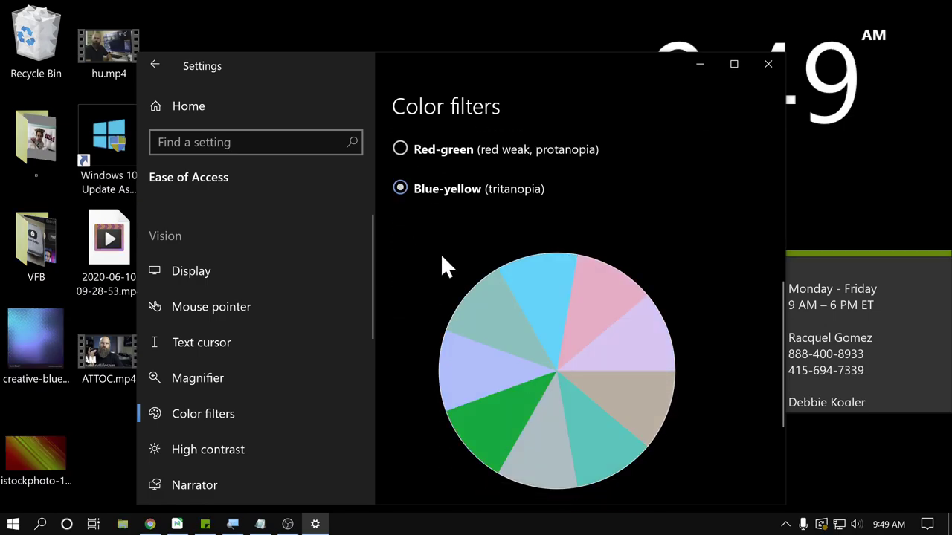
pyautogui.scroll(2, 439, 253)
pyautogui.click(400, 178)
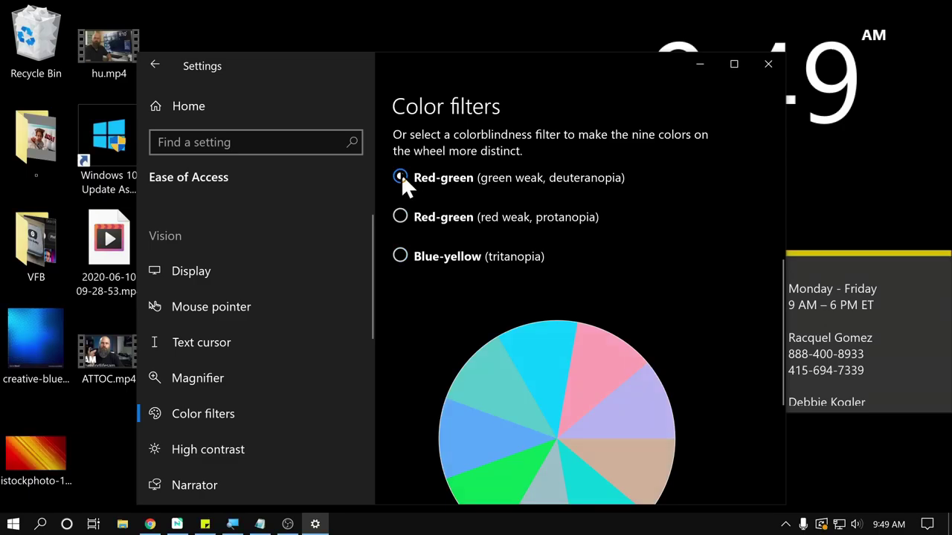
# Select the Inverted color filter to reverse the colors on the display
pyautogui.scroll(3, 413, 197)
pyautogui.scroll(3, 523, 312)
pyautogui.scroll(-1, 523, 313)
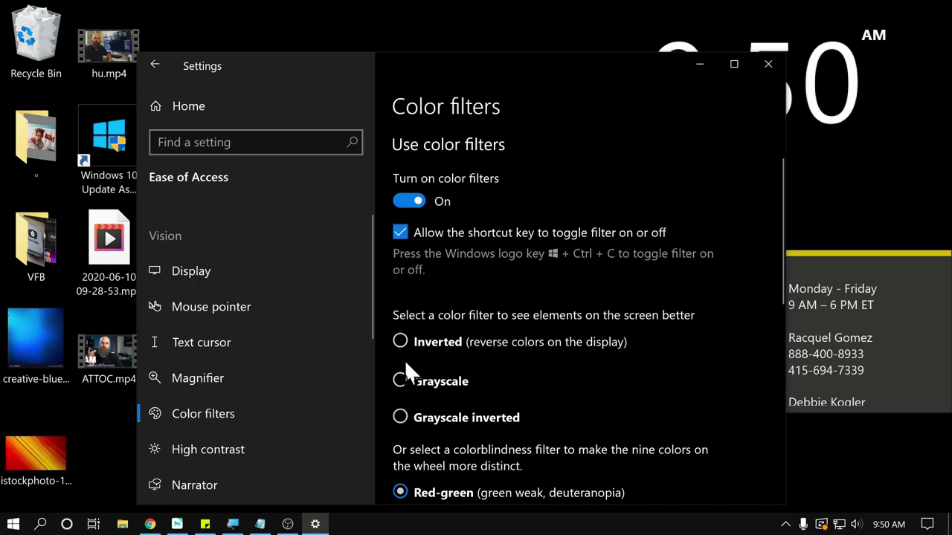
pyautogui.scroll(-2, 409, 387)
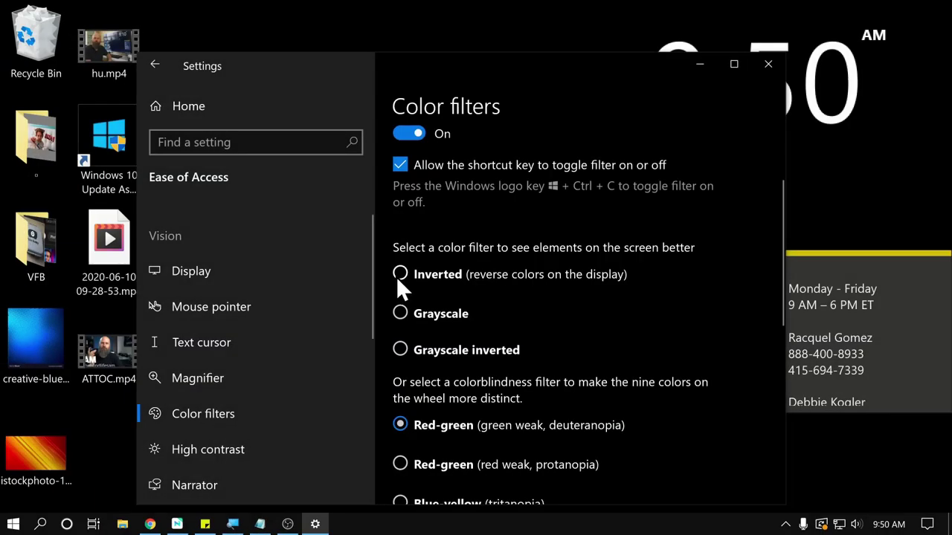
pyautogui.click(400, 275)
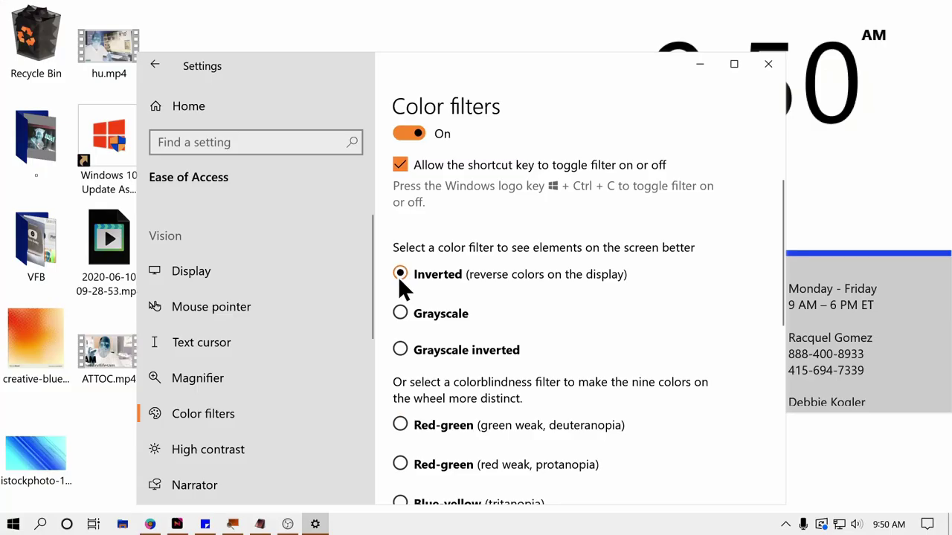
# Turn off color filters, and test the filter toggle shortcut by switching them on and off again
pyautogui.scroll(4, 402, 283)
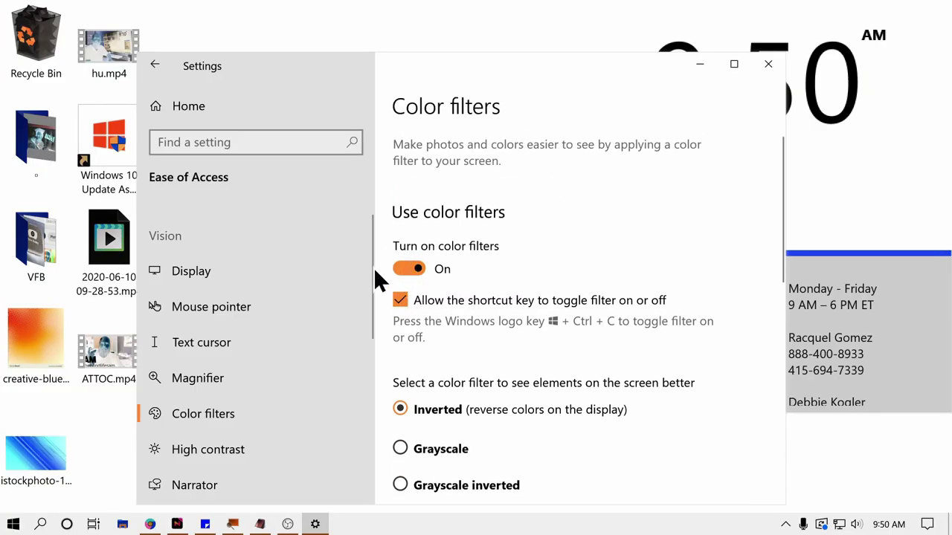
pyautogui.click(407, 269)
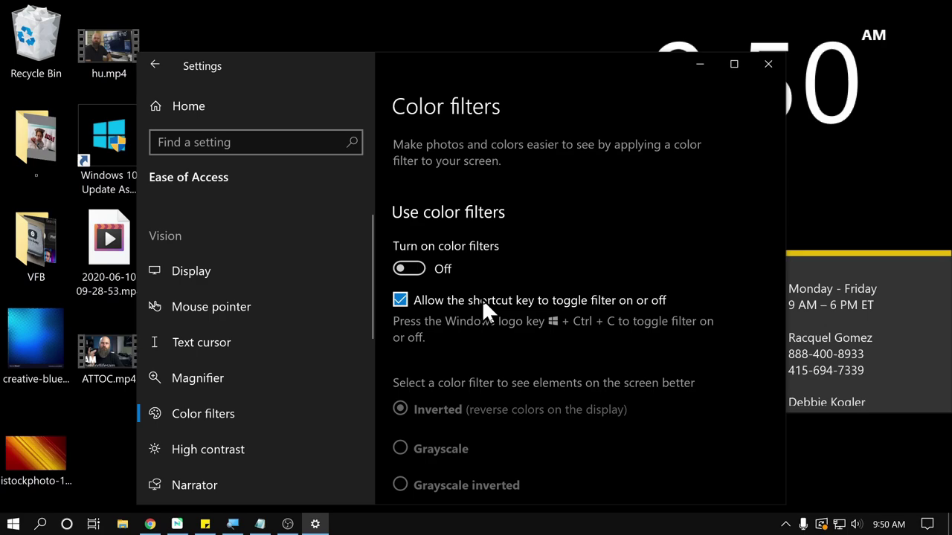
pyautogui.press('super+ctrl+c')
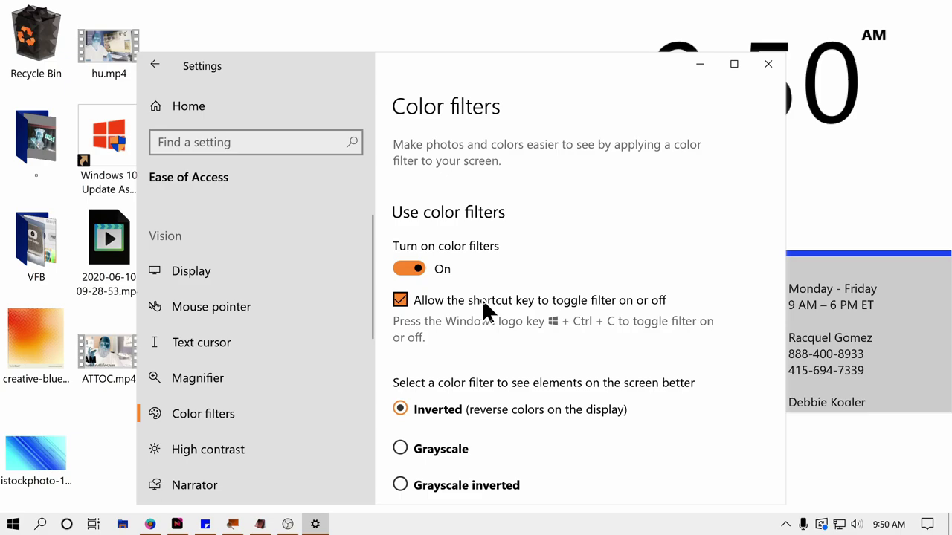
pyautogui.press('super+ctrl+c')
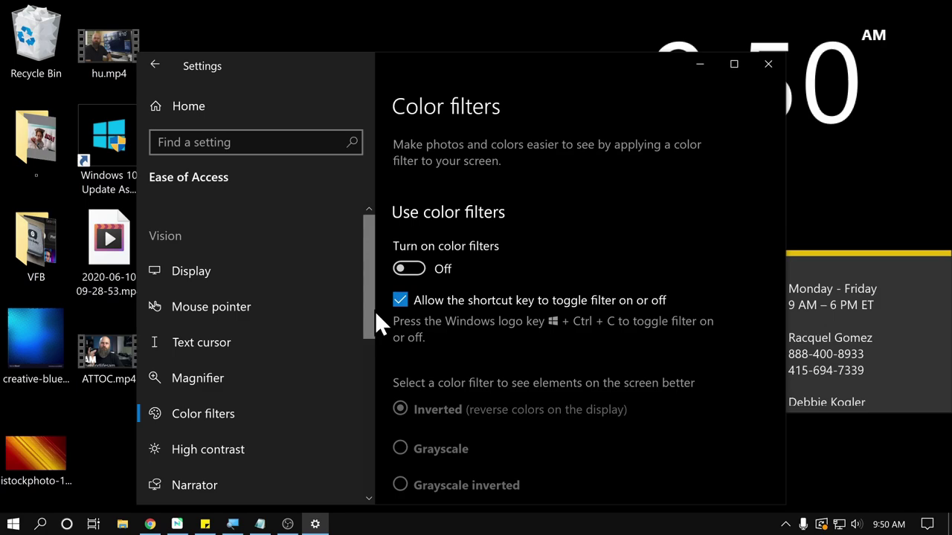
pyautogui.scroll(-2, 444, 355)
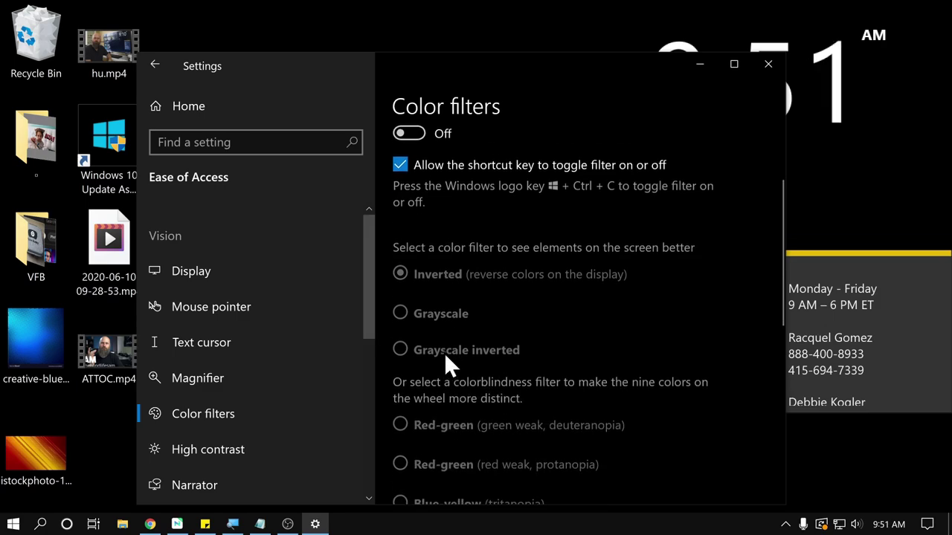
pyautogui.scroll(-2, 436, 446)
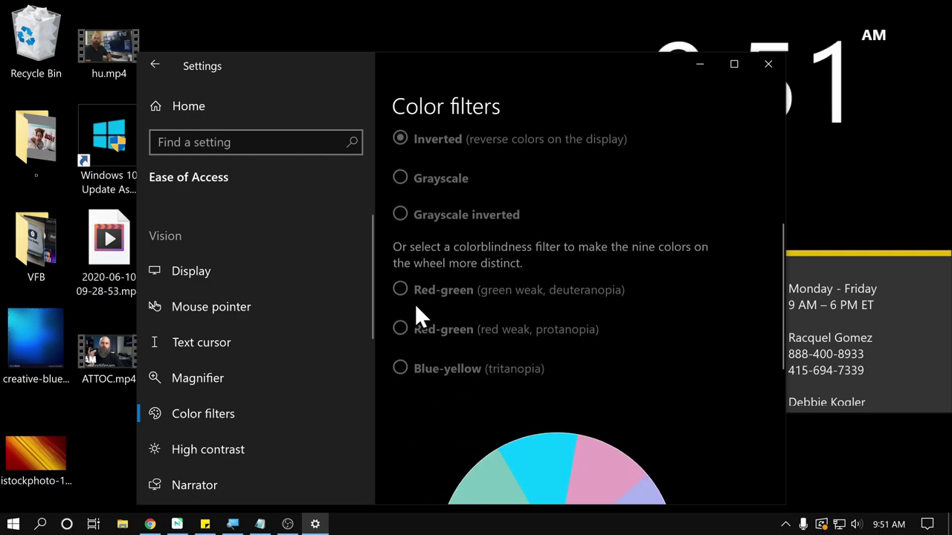
pyautogui.scroll(3, 416, 329)
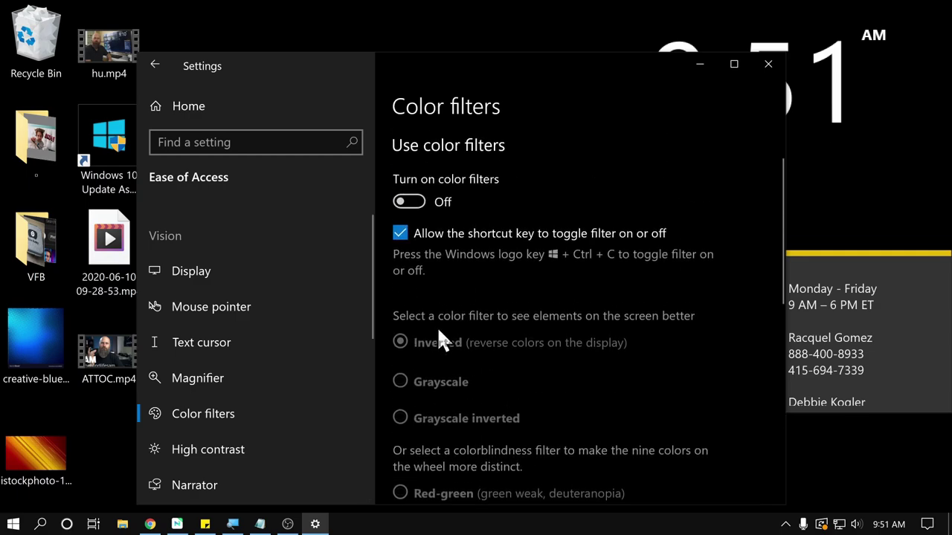
pyautogui.scroll(1, 439, 333)
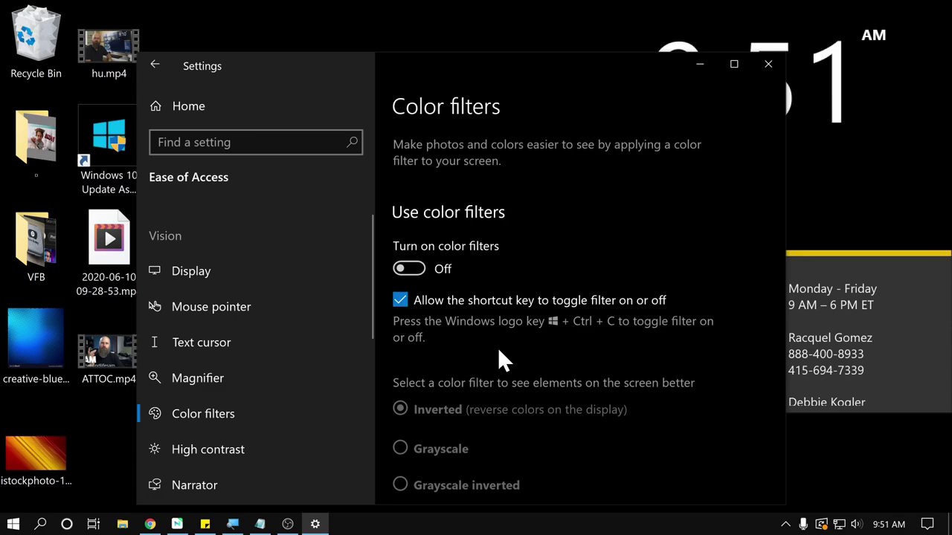
# Open the High contrast settings and look through the theme choice, customizable colors and related settings
pyautogui.scroll(-2, 238, 359)
pyautogui.click(196, 360)
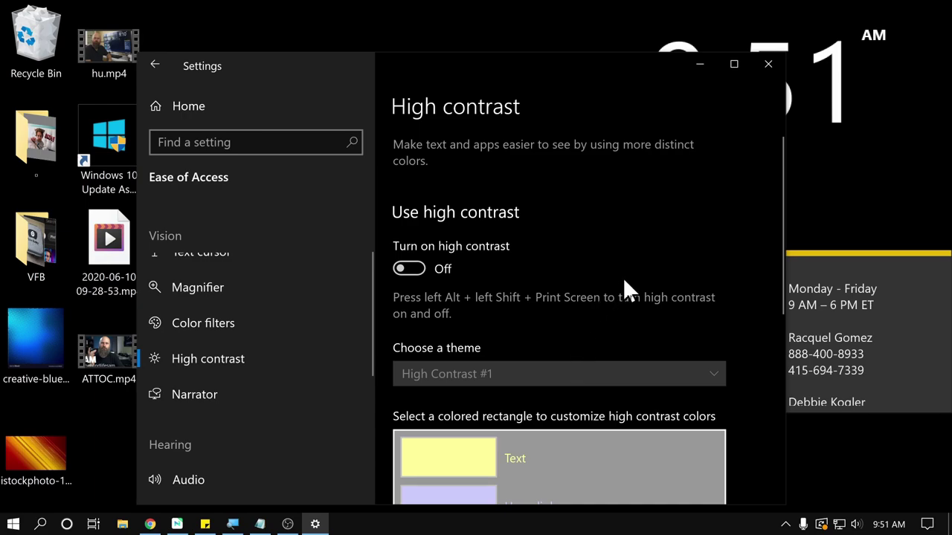
pyautogui.scroll(-5, 624, 280)
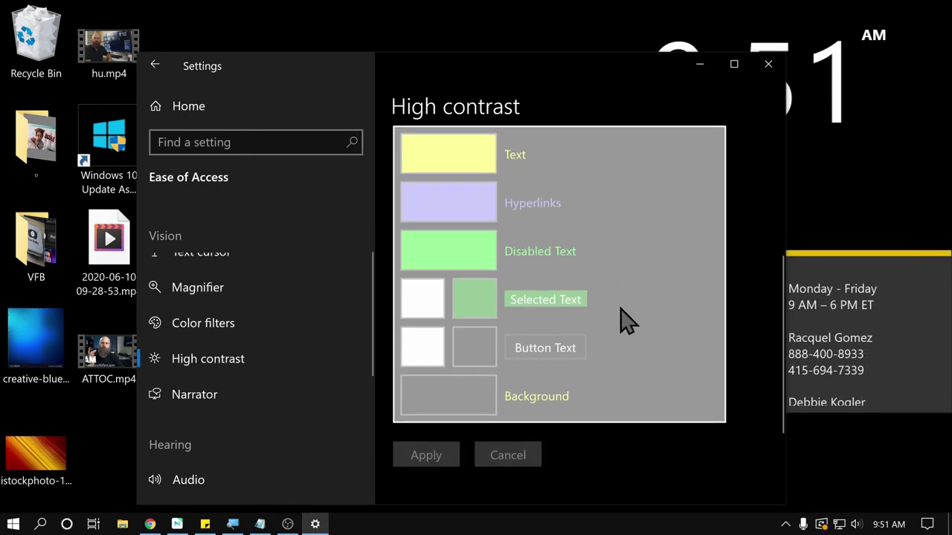
pyautogui.scroll(-2, 620, 312)
pyautogui.scroll(-1, 598, 328)
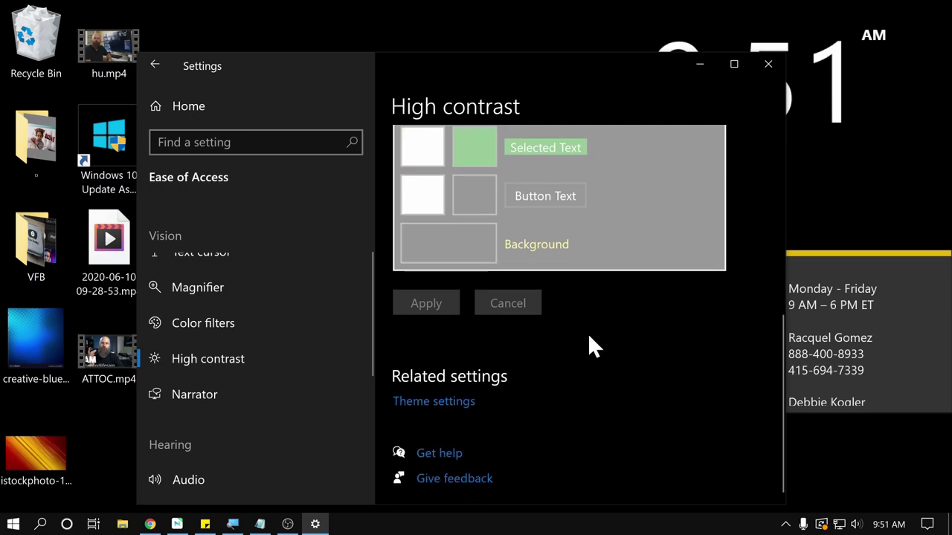
pyautogui.scroll(7, 587, 333)
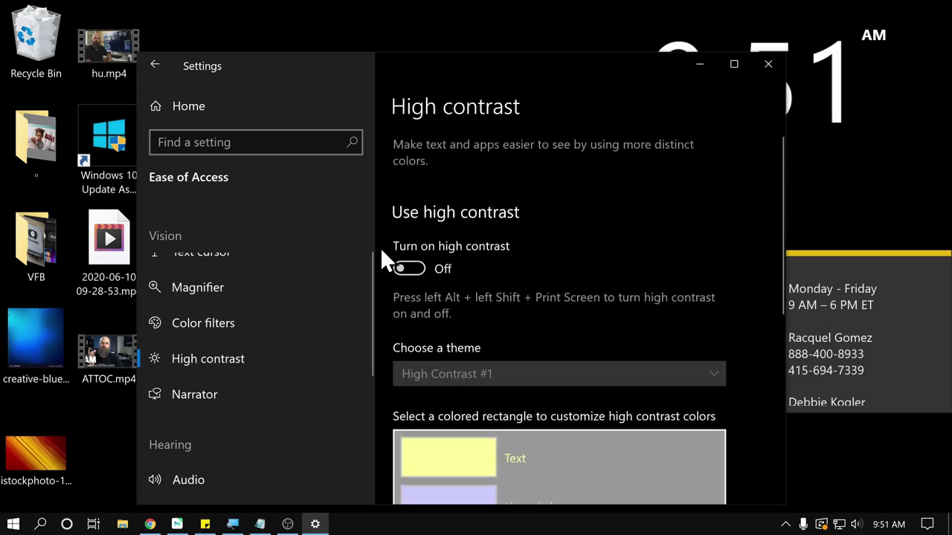
# Turn on high contrast and check its appearance on the desktop and in a File Explorer window
pyautogui.click(404, 268)
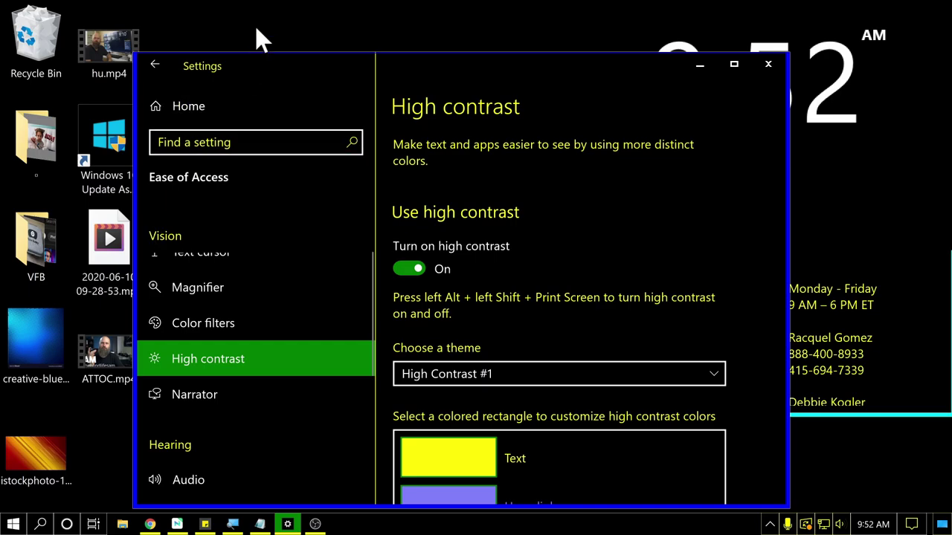
pyautogui.press('super+d')
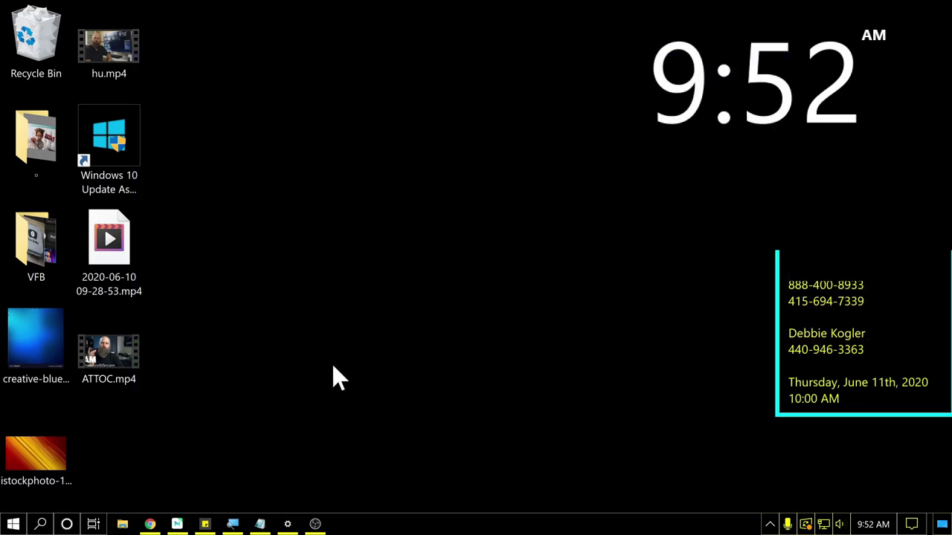
pyautogui.press('super+e')
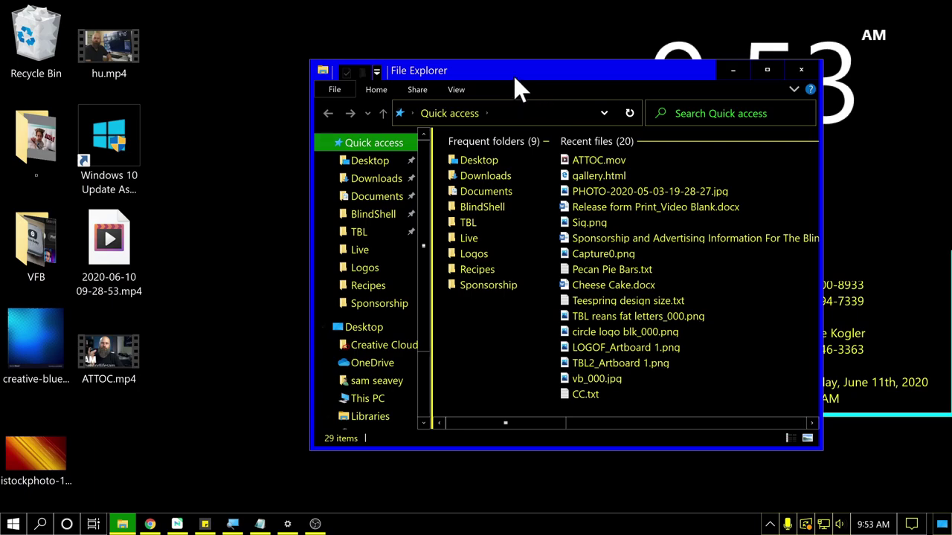
pyautogui.moveTo(512, 75); pyautogui.dragTo(324, 52)
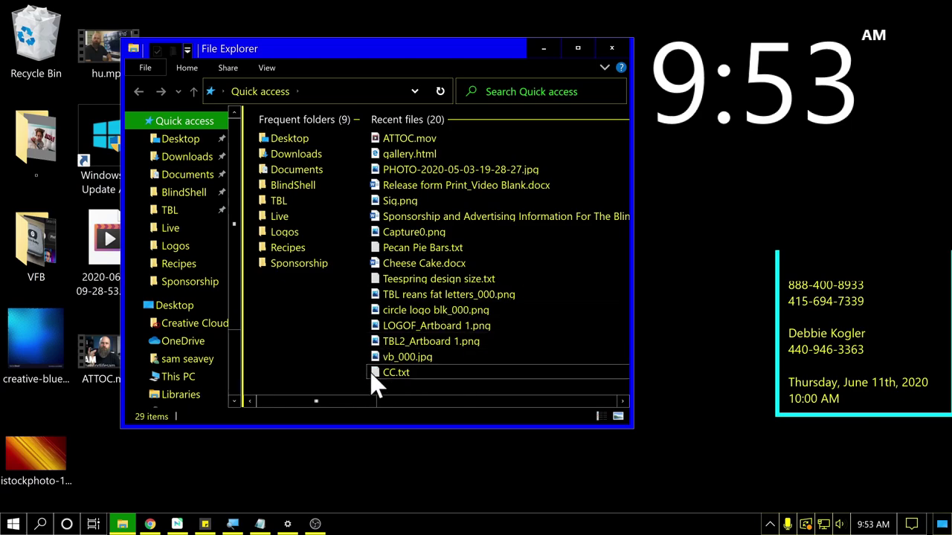
# Change the high contrast theme to High Contrast #2 and check how it looks in File Explorer
pyautogui.hotkey('alt', 'Tab')
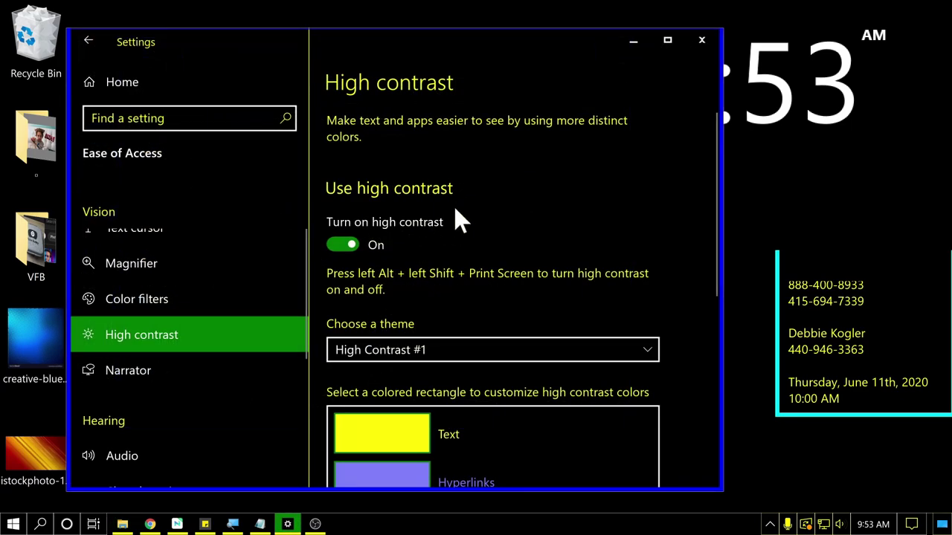
pyautogui.scroll(-2, 455, 279)
pyautogui.scroll(-2, 455, 281)
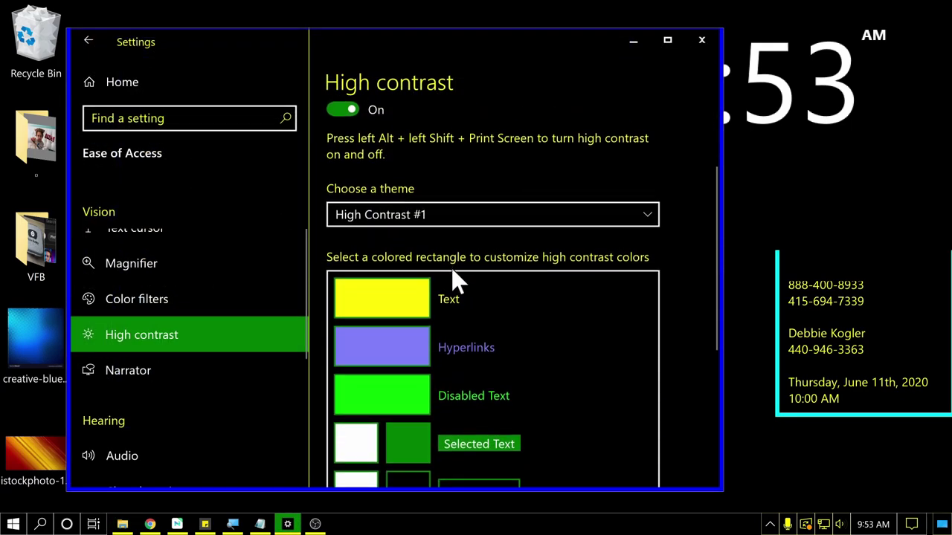
pyautogui.click(494, 222)
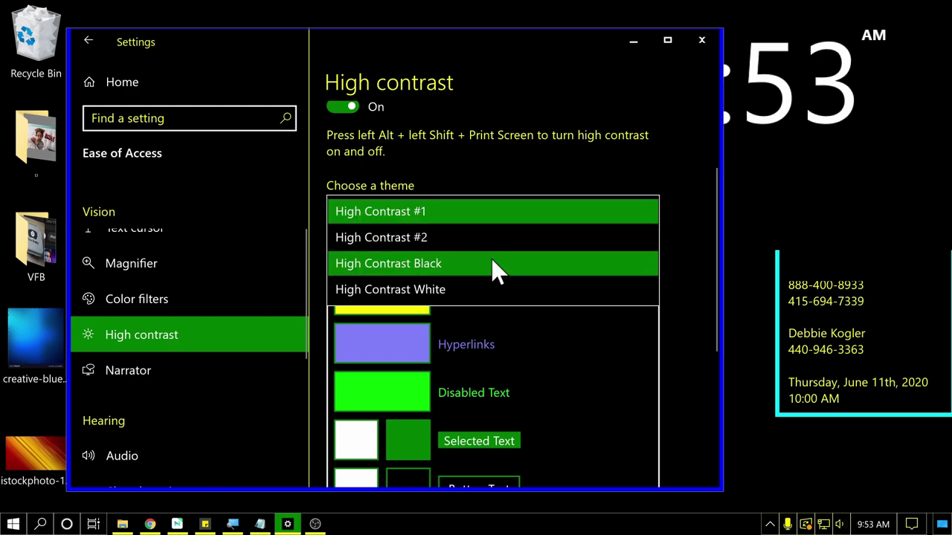
pyautogui.click(496, 243)
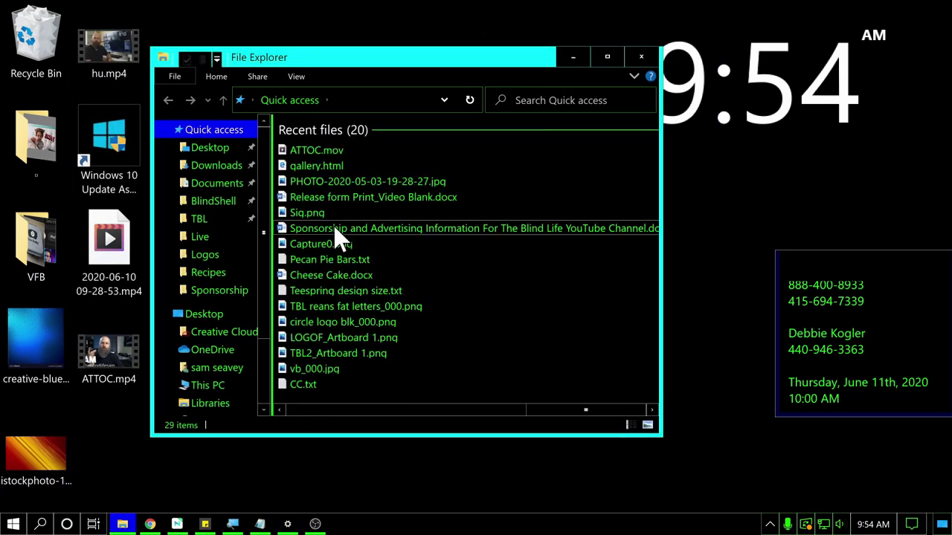
pyautogui.scroll(-1, 223, 237)
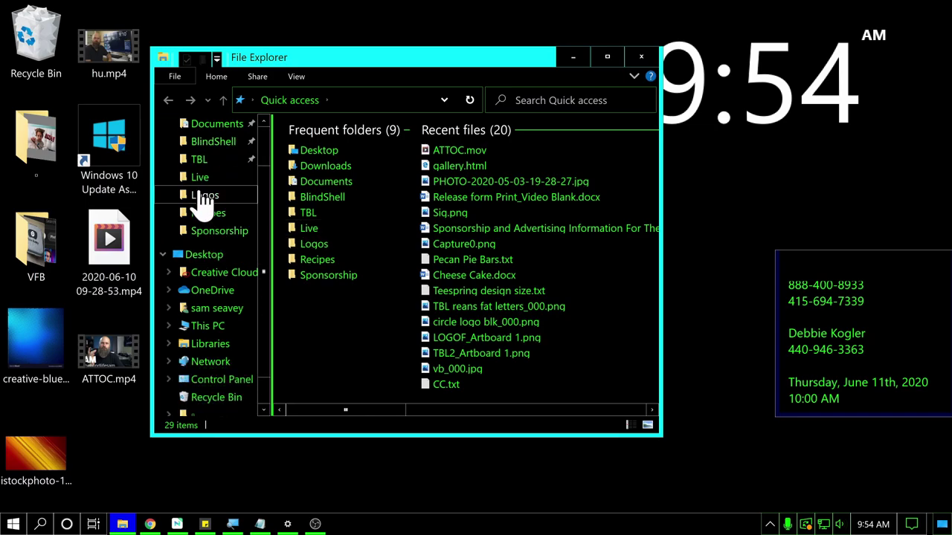
pyautogui.scroll(1, 201, 202)
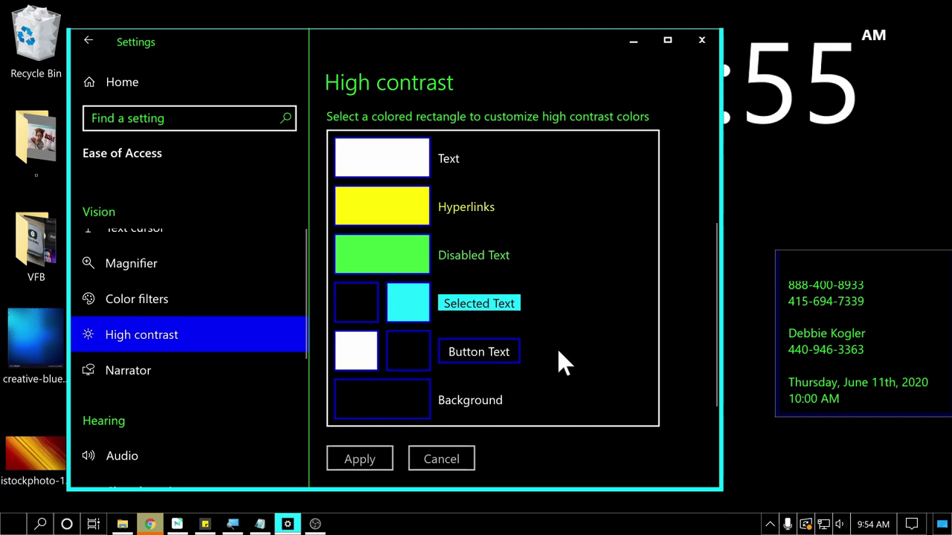
# Examine the customizable high contrast colors for hyperlinks, disabled text, selected text, button text and background
pyautogui.scroll(-1, 550, 327)
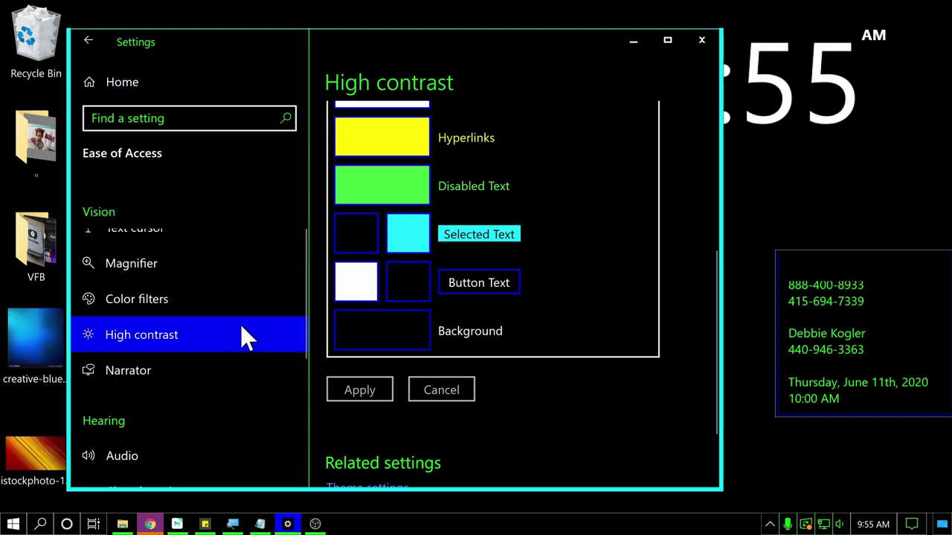
pyautogui.press('Down')
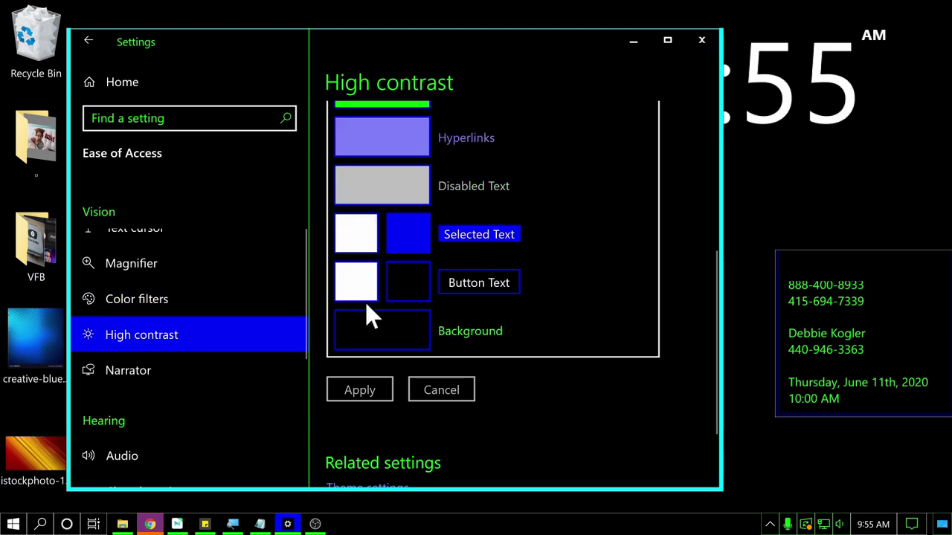
pyautogui.scroll(-3, 457, 355)
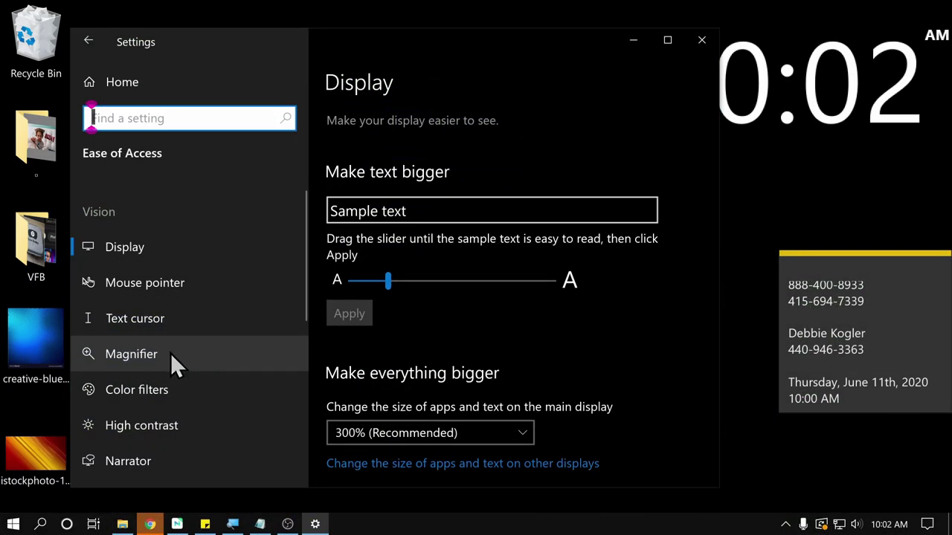
# Open the Magnifier settings at the zoom level options and test magnifying the screen several increments and back out
pyautogui.click(170, 353)
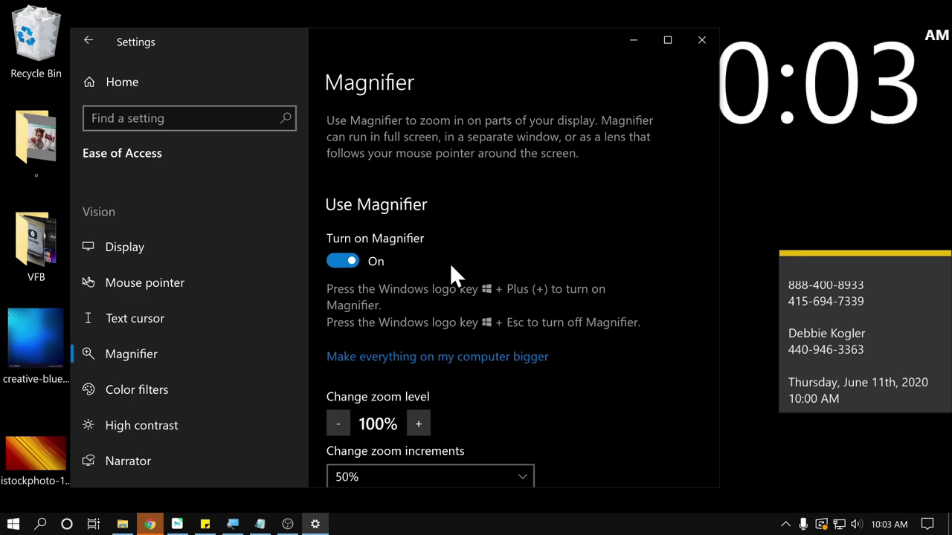
pyautogui.scroll(-4, 436, 271)
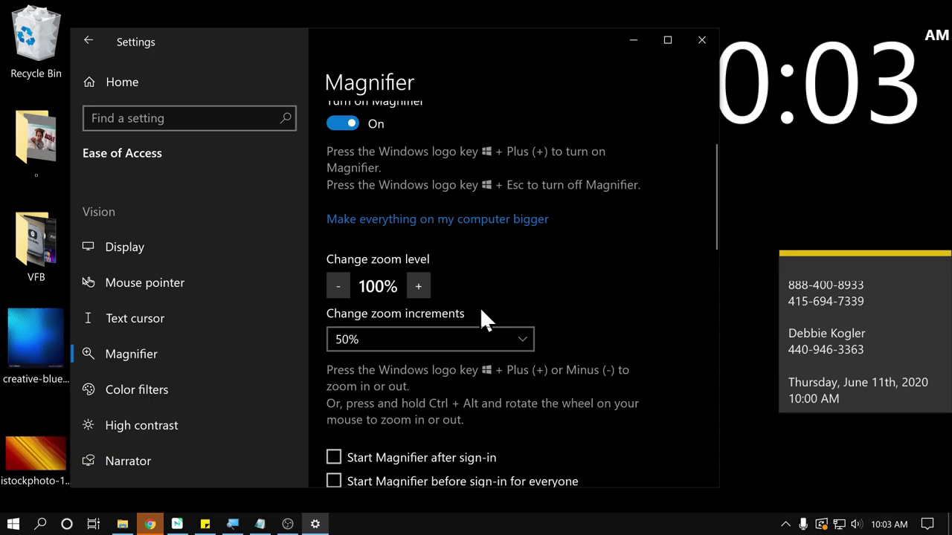
pyautogui.press('super+plus')
pyautogui.press('super+plus')
pyautogui.press('super+plus')
pyautogui.press('super+plus')
pyautogui.press('super+plus')
pyautogui.press('super+plus')
pyautogui.press('super+minus')
pyautogui.press('super+minus')
pyautogui.press('super+minus')
pyautogui.press('super+minus')
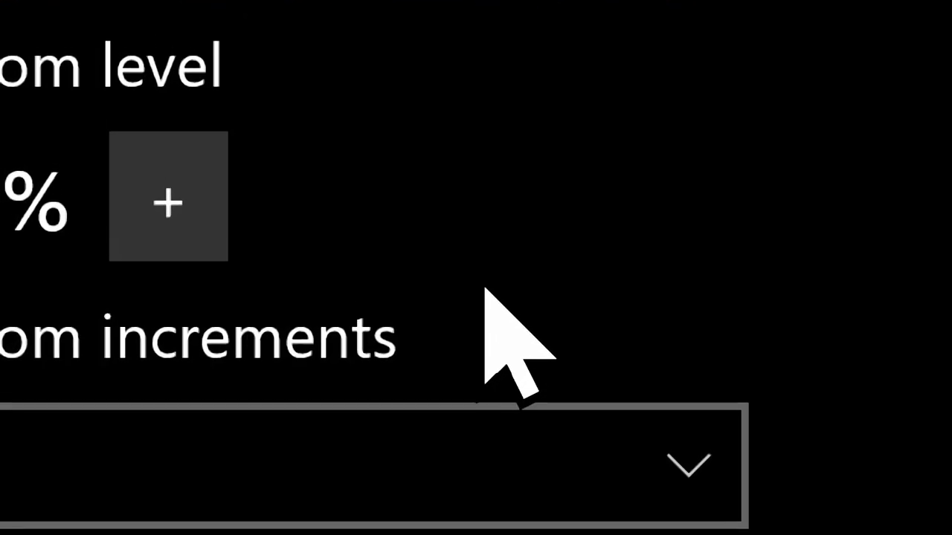
pyautogui.press('super+minus')
pyautogui.press('super+minus')
# Magnify the screen again by several increments and bring the zoom level down to 150%
pyautogui.press('super+plus')
pyautogui.press('super+plus')
pyautogui.press('super+plus')
pyautogui.press('super+plus')
pyautogui.press('super+plus')
pyautogui.press('super+plus')
pyautogui.press('super+minus')
pyautogui.press('super+minus')
pyautogui.press('super+minus')
pyautogui.press('super+minus')
pyautogui.press('super+minus')
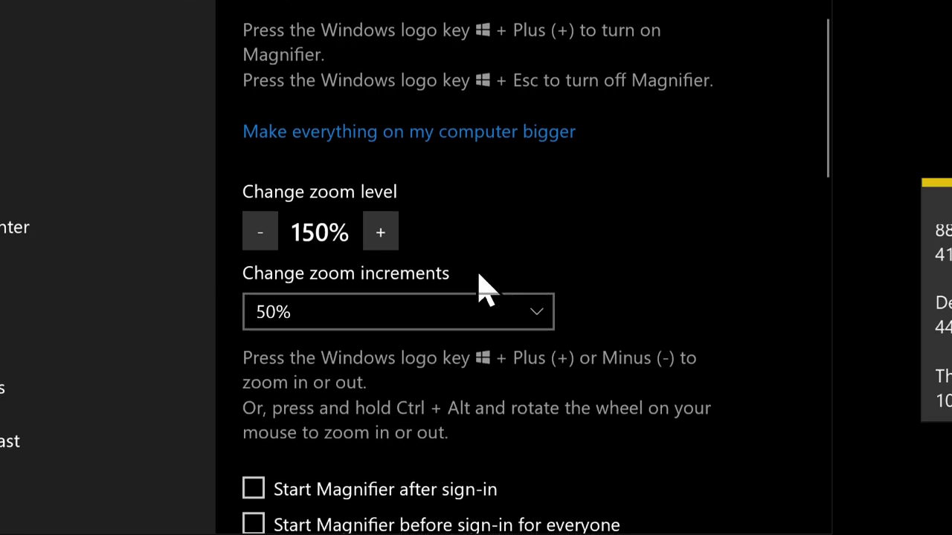
# Raise the Magnifier zoom level to 350% and bring it back to 250%
pyautogui.press('super+plus')
pyautogui.press('super+plus')
pyautogui.press('super+plus')
pyautogui.click(379, 232)
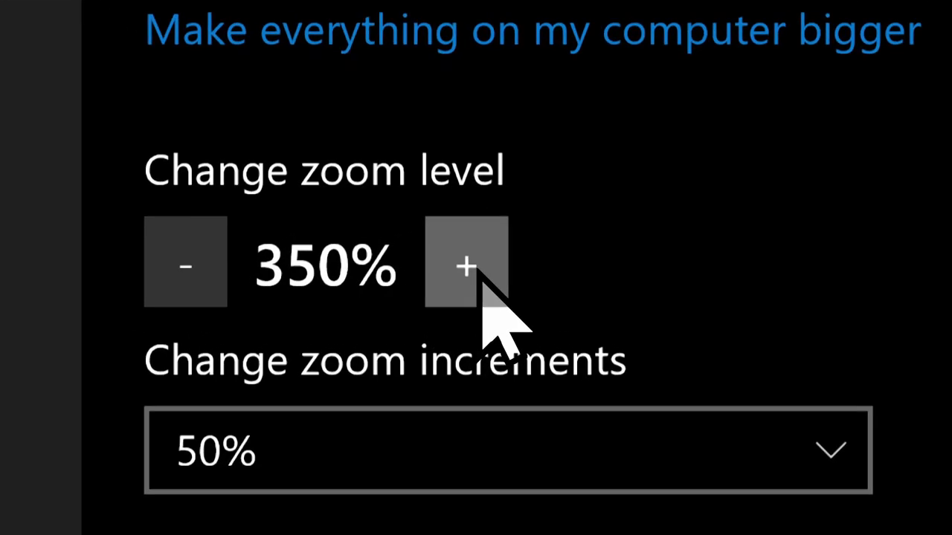
pyautogui.click(478, 271)
pyautogui.click(483, 272)
pyautogui.click(481, 273)
pyautogui.click(482, 273)
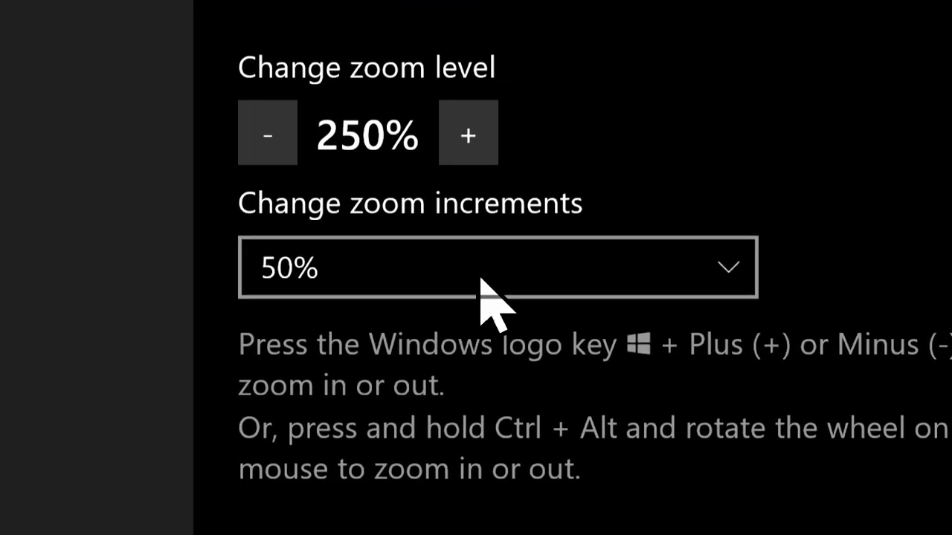
# Set the zoom increments to 400% and test them by going down to 100% and up to 500%
pyautogui.click(480, 279)
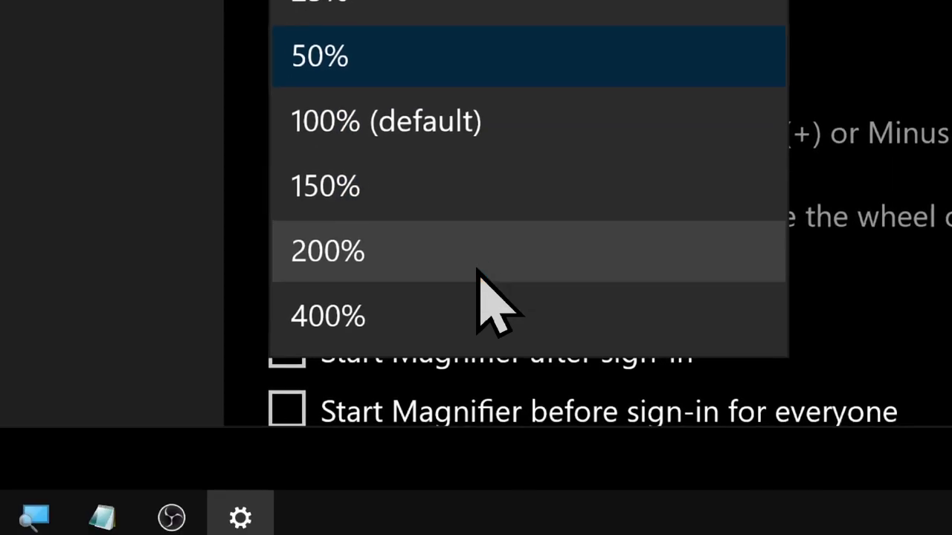
pyautogui.click(480, 311)
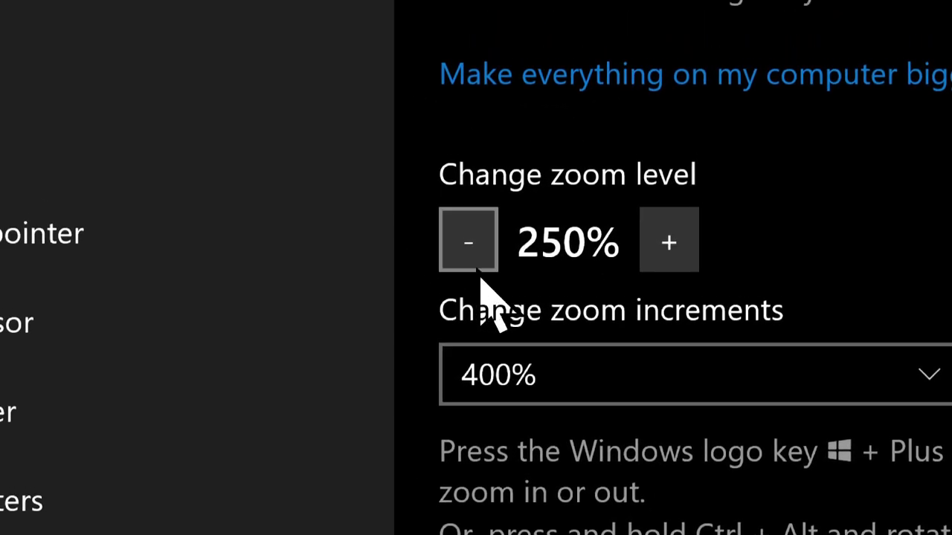
pyautogui.click(338, 287)
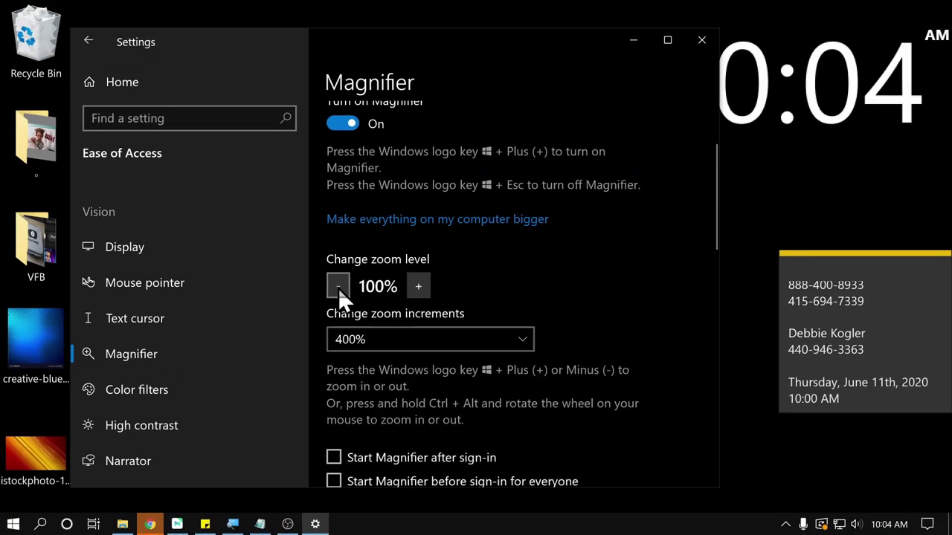
pyautogui.click(419, 292)
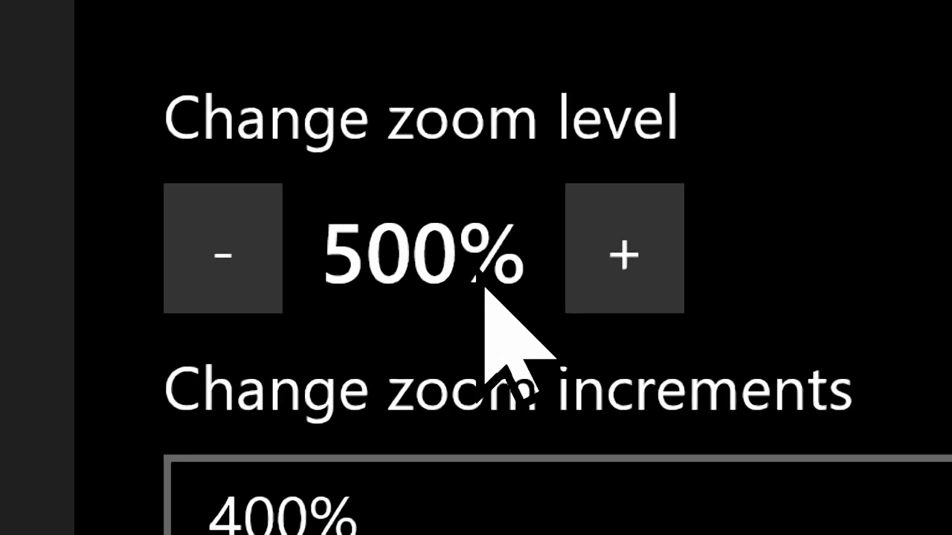
# Set the zoom increments to 10% and lower the zoom level gradually to 350%
pyautogui.click(483, 483)
pyautogui.click(484, 276)
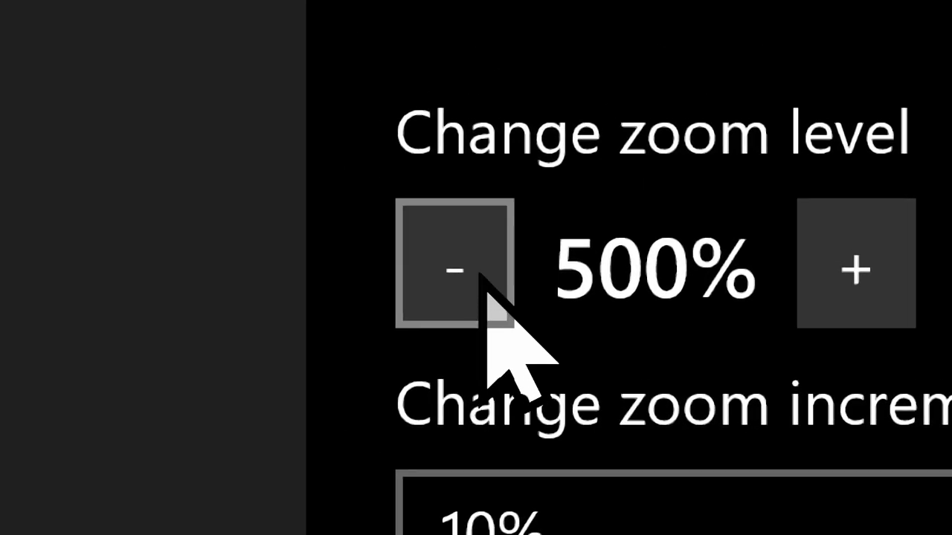
pyautogui.click(480, 275)
pyautogui.click(481, 275)
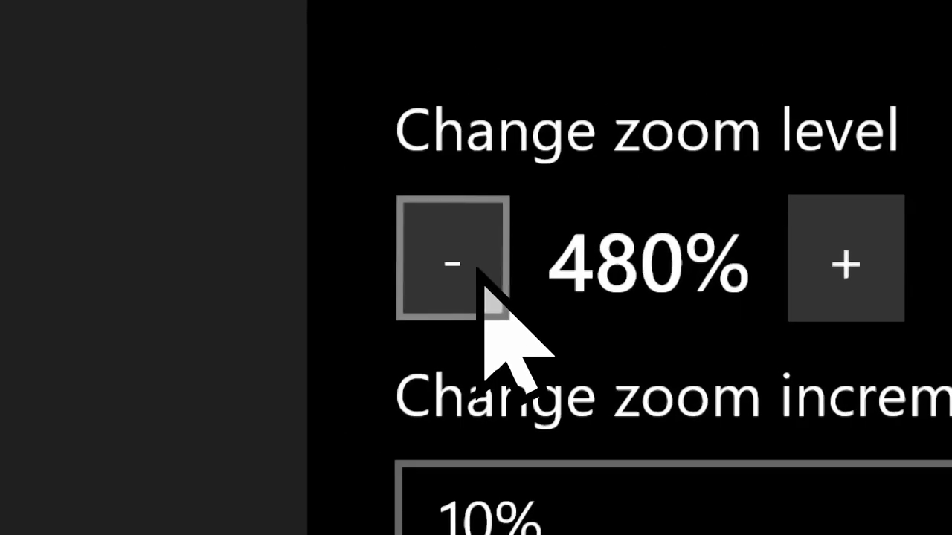
pyautogui.click(480, 275)
pyautogui.click(481, 275)
pyautogui.click(478, 272)
pyautogui.click(478, 272)
pyautogui.click(478, 272)
pyautogui.click(478, 271)
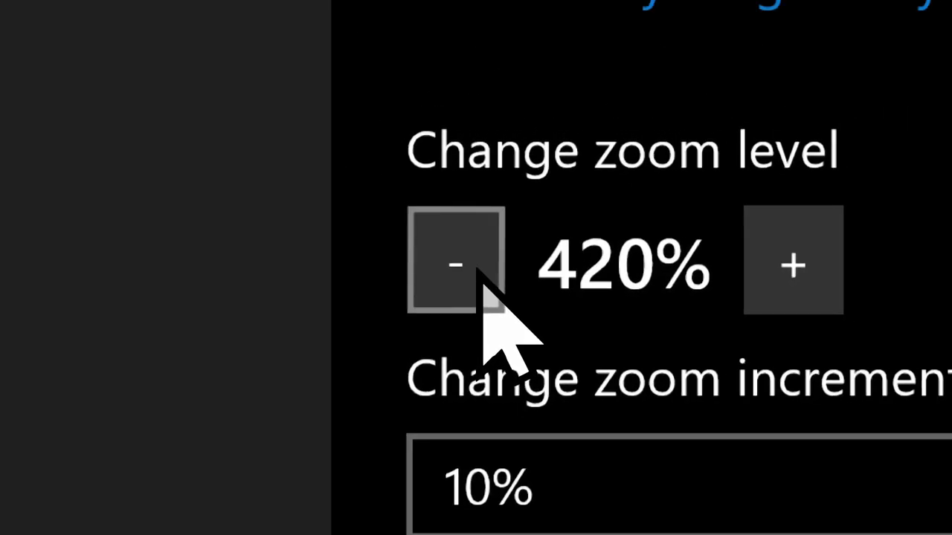
pyautogui.click(478, 272)
pyautogui.click(478, 271)
pyautogui.click(478, 271)
pyautogui.click(478, 271)
pyautogui.click(478, 269)
pyautogui.click(478, 269)
pyautogui.click(478, 270)
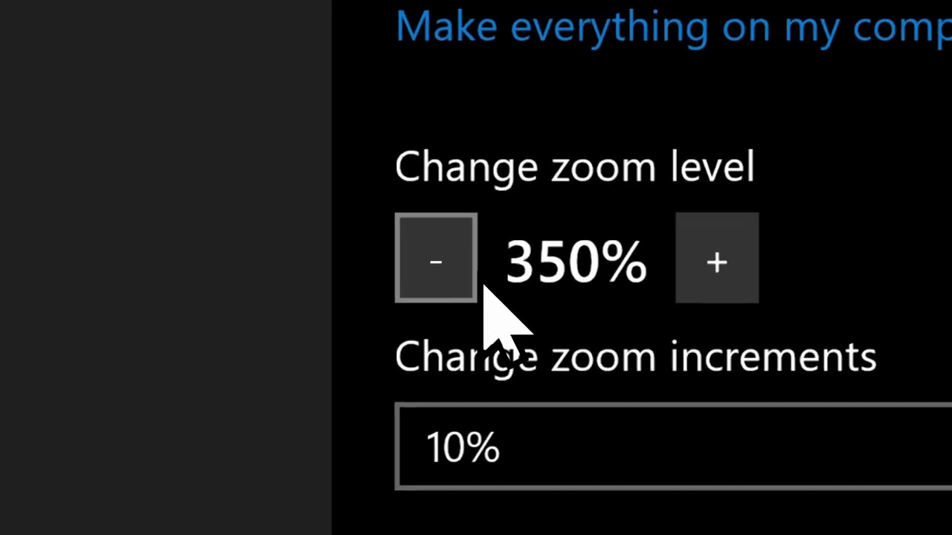
# Raise the zoom level in 10% increments to 400%
pyautogui.click(478, 269)
pyautogui.click(480, 271)
pyautogui.click(479, 272)
pyautogui.click(480, 272)
pyautogui.click(479, 271)
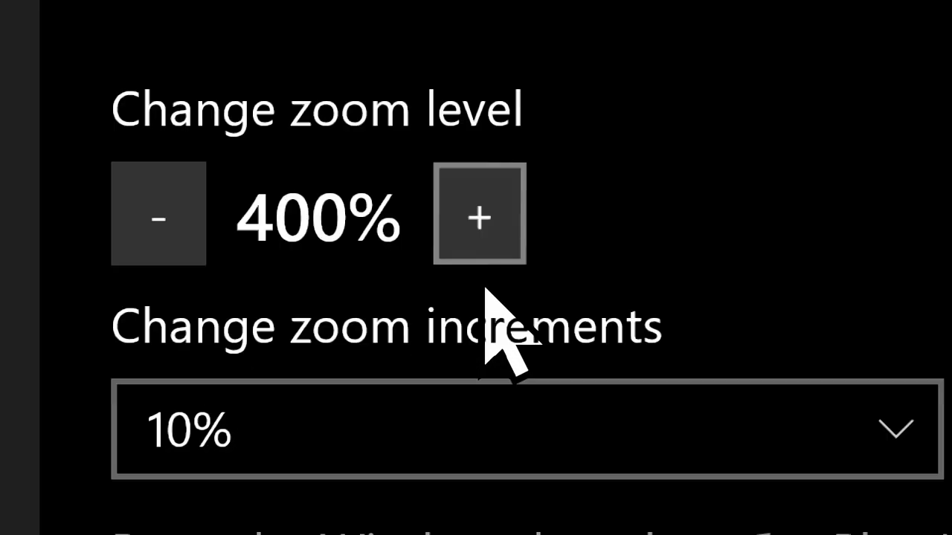
# Set the zoom increments to 50% and reduce the magnification to 150%
pyautogui.click(486, 289)
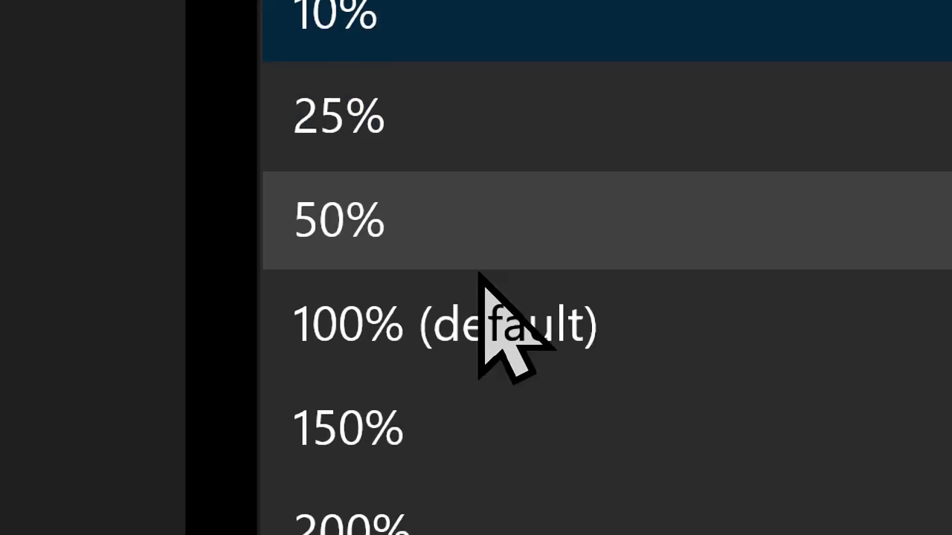
pyautogui.click(479, 273)
pyautogui.press('super+minus')
pyautogui.press('super+minus')
pyautogui.press('super+minus')
pyautogui.press('super+minus')
pyautogui.press('super+minus')
pyautogui.press('super+minus')
pyautogui.press('super+minus')
pyautogui.press('super+minus')
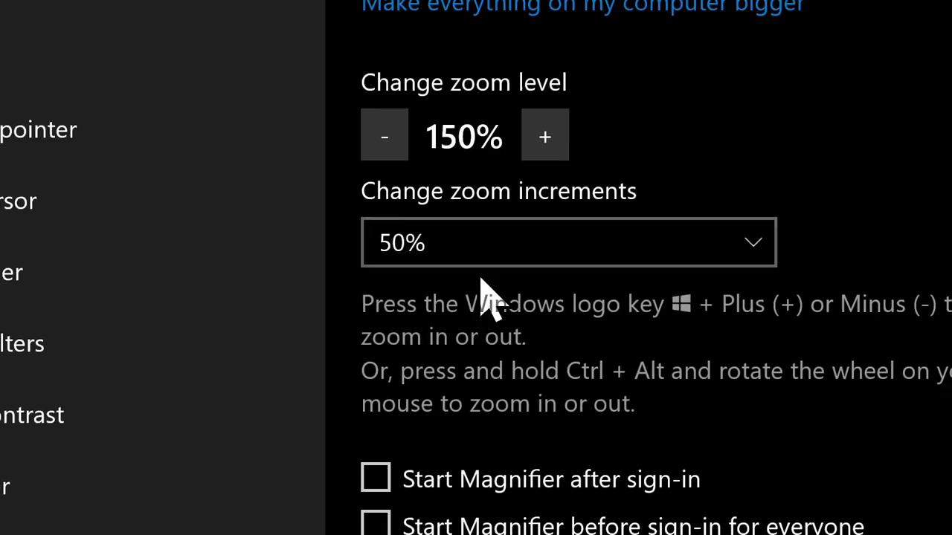
# Test the 50% increments by magnifying the screen to 500% and reducing it by several increments
pyautogui.press('super+plus')
pyautogui.press('super+plus')
pyautogui.press('super+plus')
pyautogui.press('super+plus')
pyautogui.press('super+plus')
pyautogui.press('super+plus')
pyautogui.press('super+plus')
pyautogui.press('super+plus')
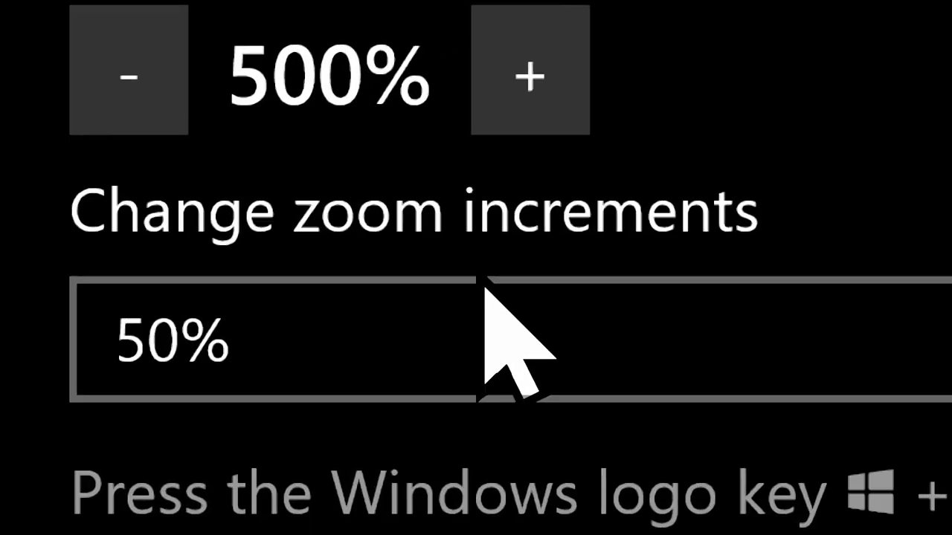
pyautogui.press('super+minus')
pyautogui.press('super+minus')
pyautogui.press('super+minus')
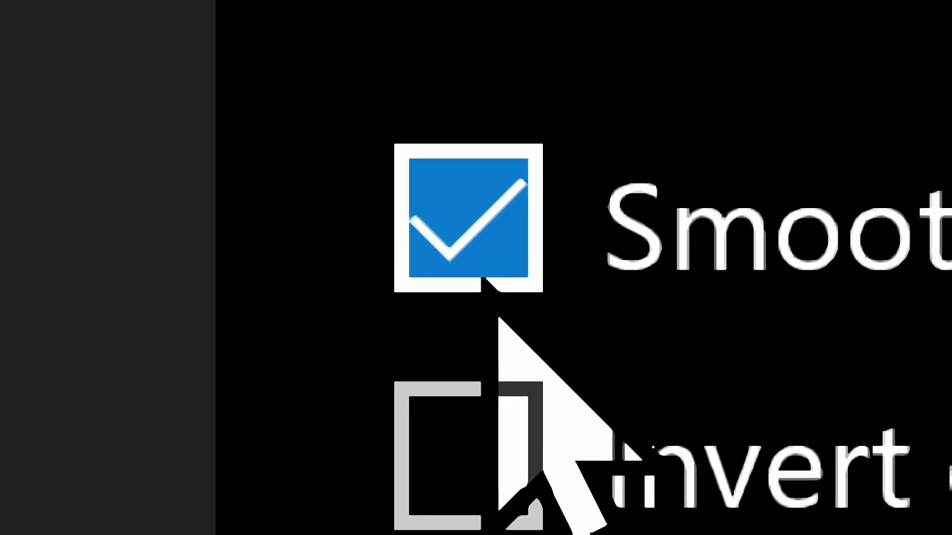
# Turn off the Magnifier option that smooths edges
pyautogui.click(485, 286)
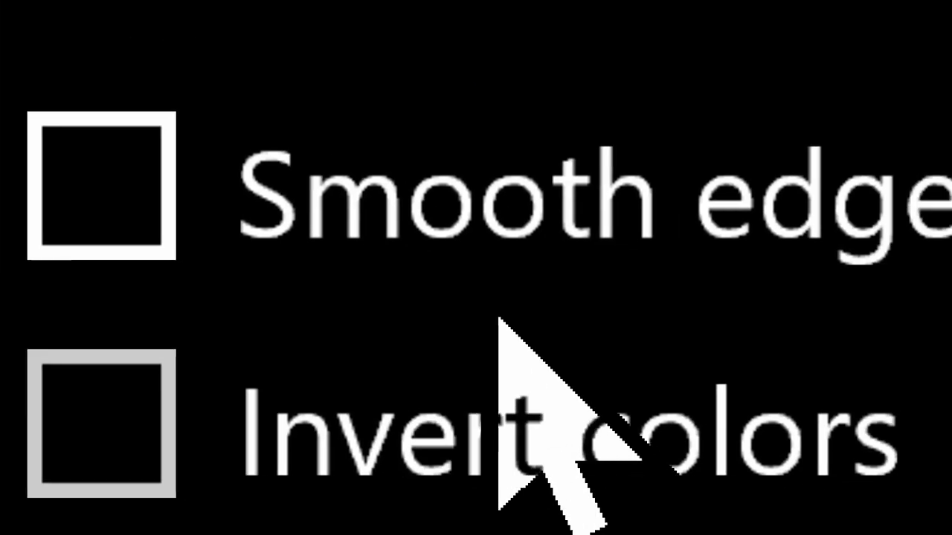